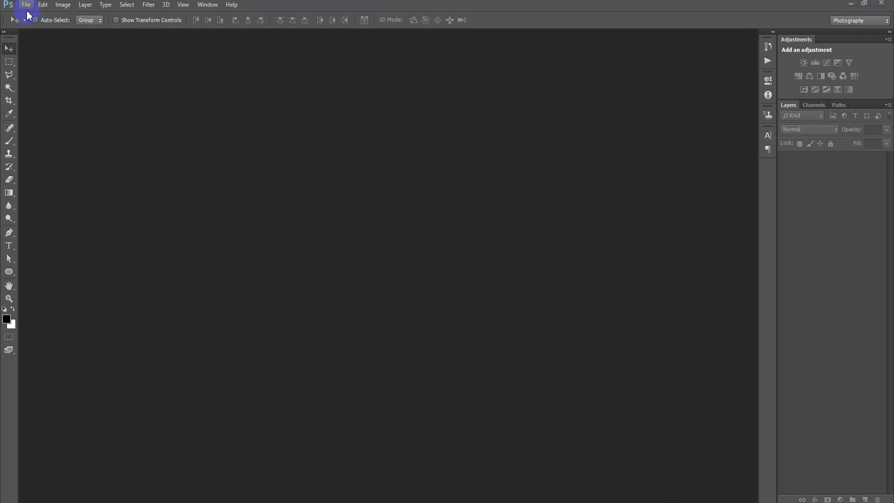
Step: Create a new blank document and place the cloudy sky image as a linked layer
left_click(354, 103)
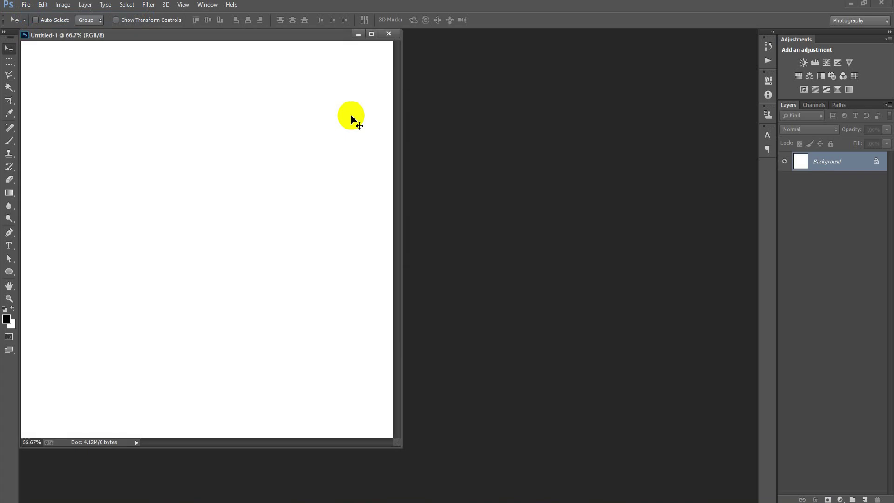
mouse_move(285, 35)
left_mouse_down()
mouse_move(402, 45)
mouse_move(406, 36)
left_mouse_up()
left_click(26, 4)
left_click(66, 196)
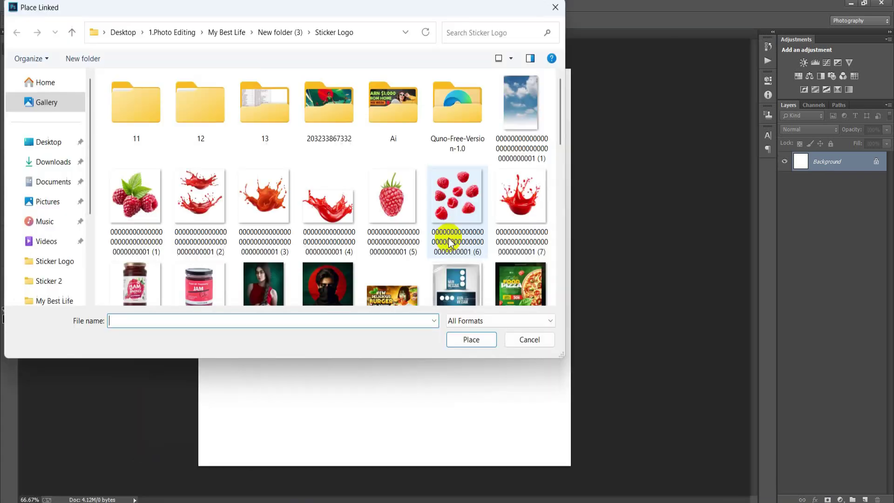
double_click(519, 107)
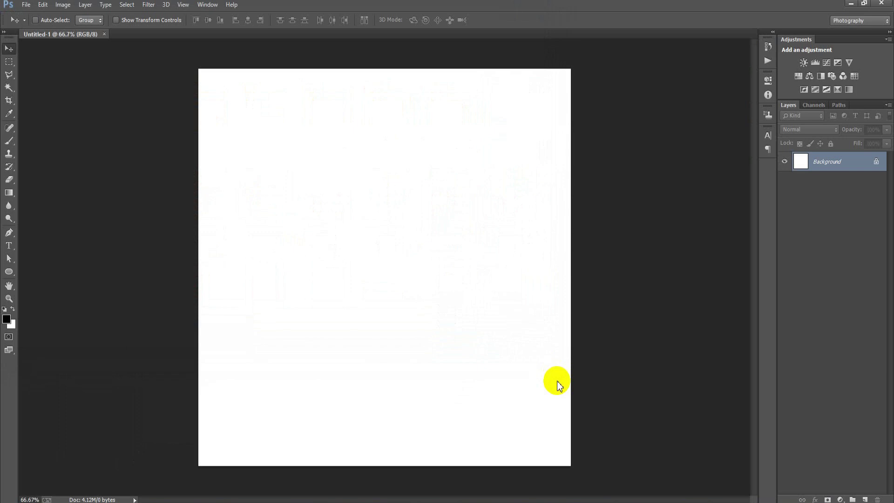
Step: Scale the sky image to fill the whole canvas and commit
key("ctrl+minus")
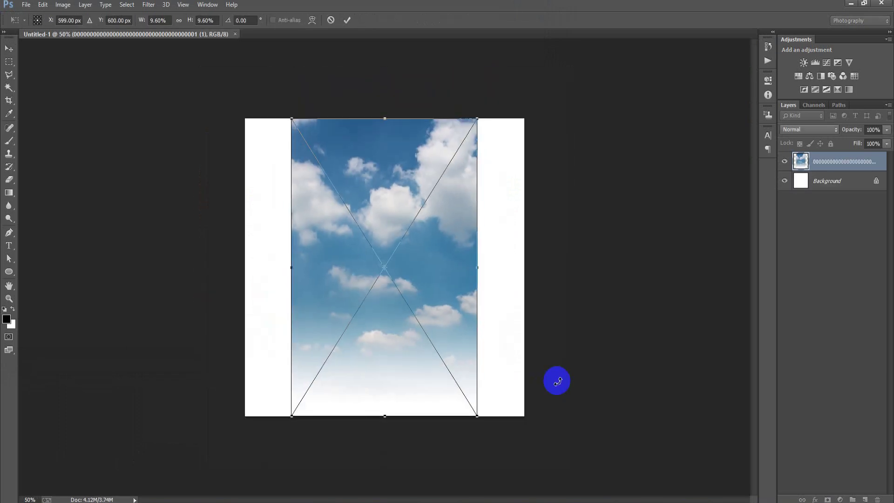
key("ctrl+minus")
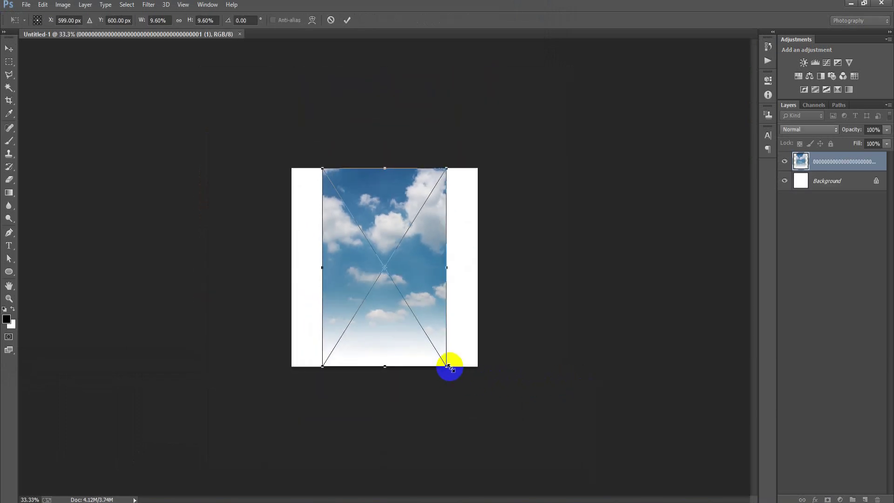
left_click_drag(447, 367, 547, 438)
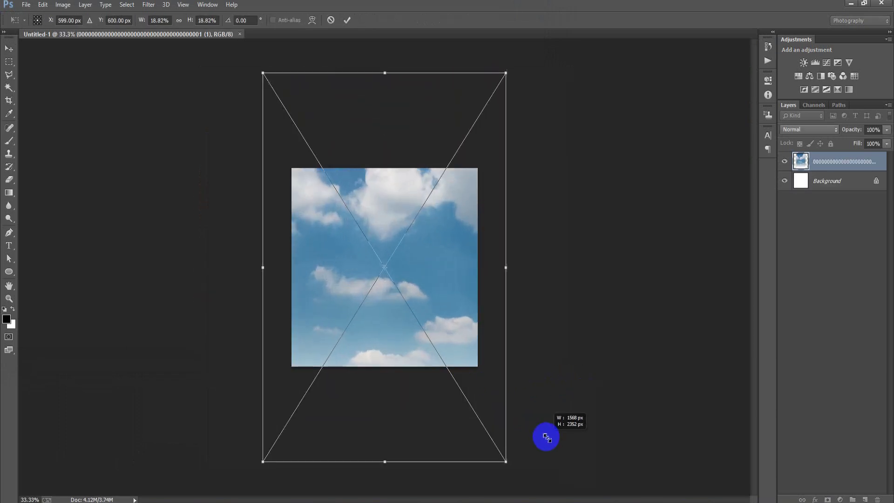
left_click(347, 20)
Step: Rasterize the sky layer and zoom back in on the canvas
right_click(870, 160)
left_click(642, 222)
key("ctrl+plus")
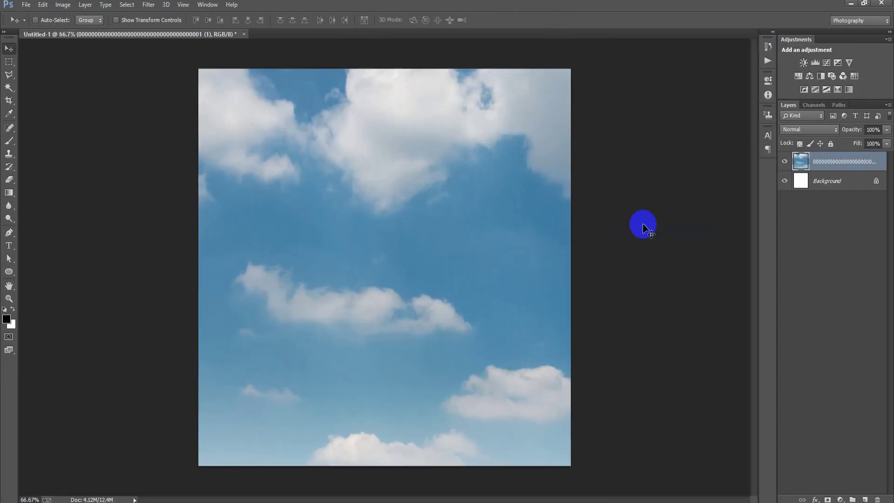
left_click(26, 6)
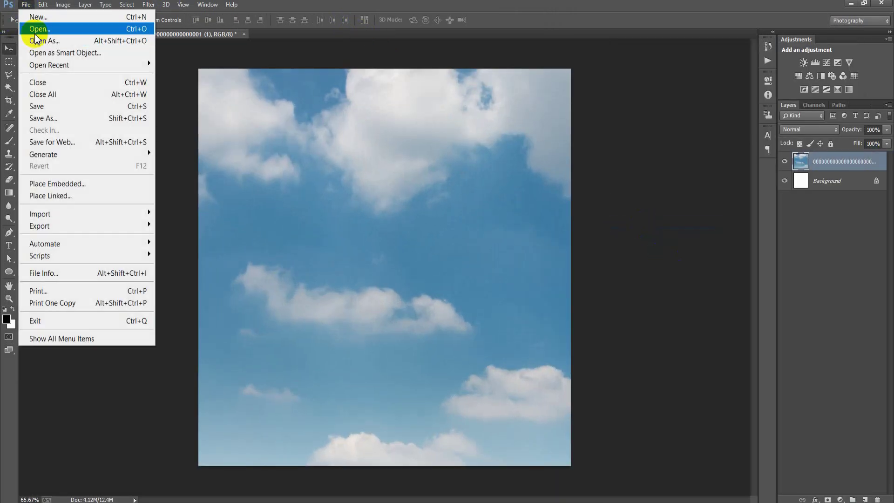
Step: Open the red splash PNG and dock it as a document tab
left_click(32, 29)
double_click(207, 198)
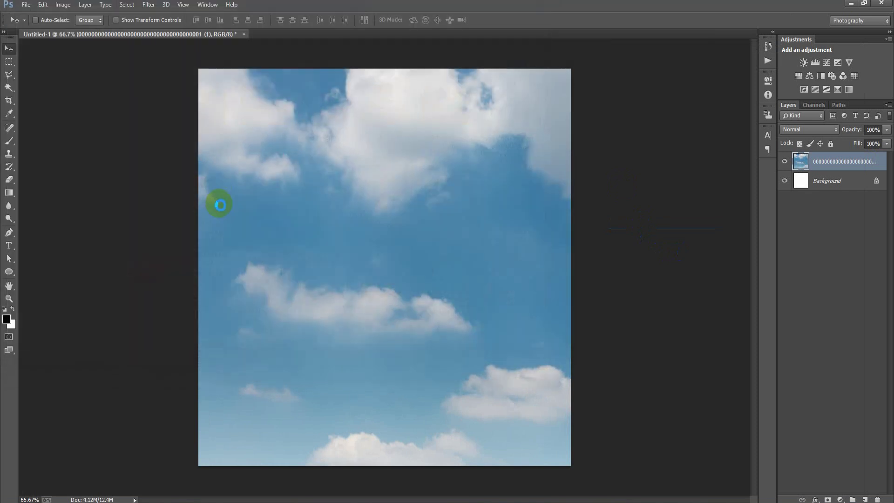
left_click_drag(249, 49, 411, 37)
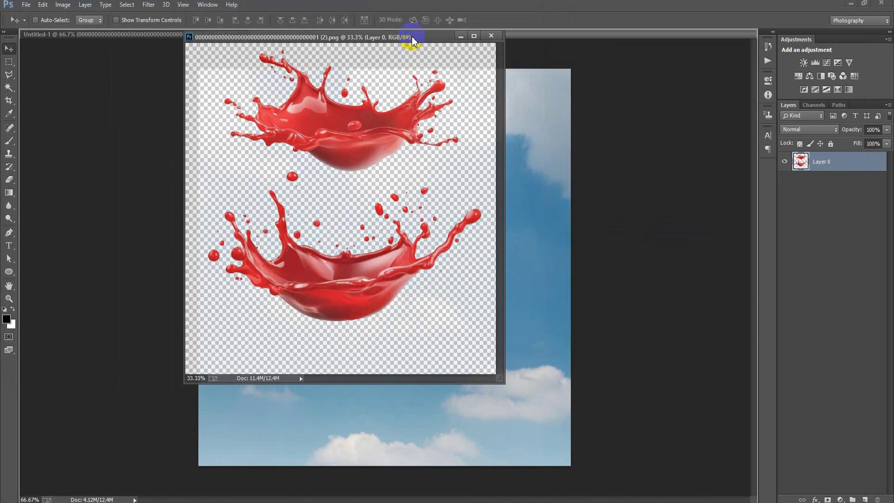
Step: Outline the lower red splash with the Polygonal Lasso
left_click(9, 74)
left_click(230, 224)
left_click(335, 248)
left_click(401, 254)
left_click(463, 231)
left_click(519, 227)
left_click(591, 287)
left_click(594, 404)
left_click(527, 476)
left_click(365, 467)
left_click(211, 439)
left_click(180, 393)
left_click(189, 293)
Step: Drag the selected lower splash into the sky poster and close the splash PNG
left_click(230, 223)
left_click(10, 48)
mouse_move(385, 333)
left_mouse_down()
mouse_move(194, 42)
mouse_move(385, 245)
left_mouse_up()
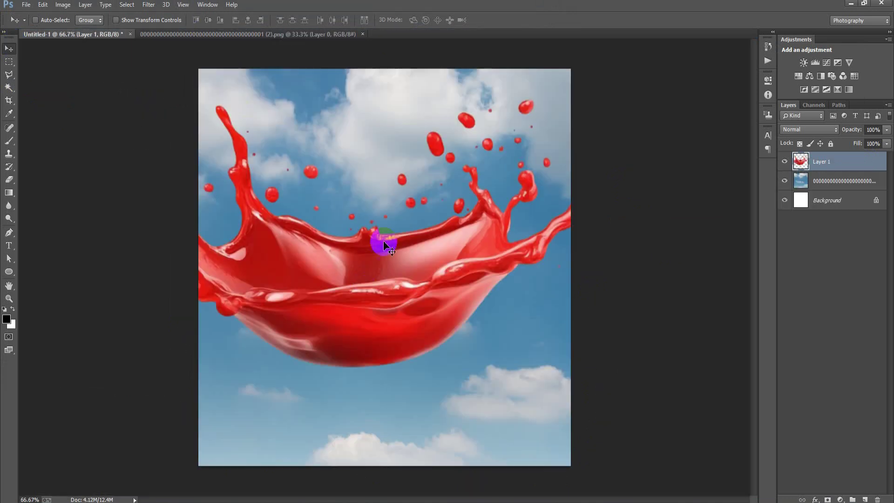
left_click(362, 34)
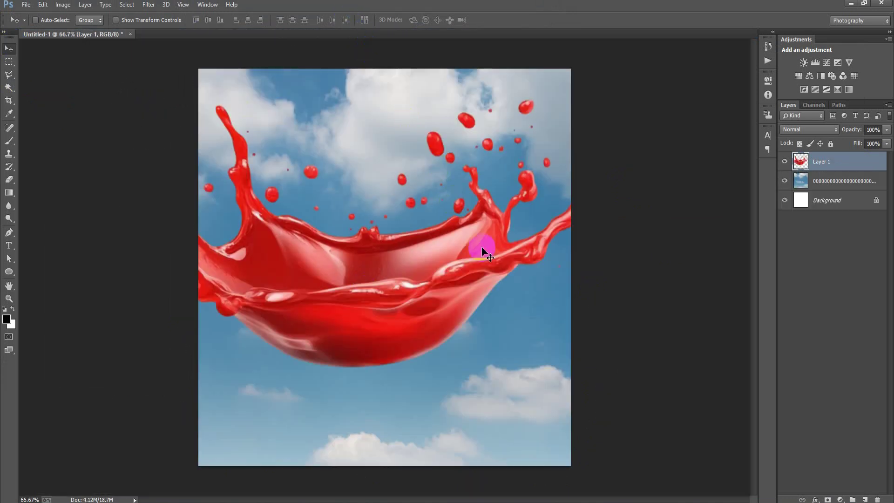
Step: Scale the splash to about half size and position it mid-canvas
key("ctrl+t")
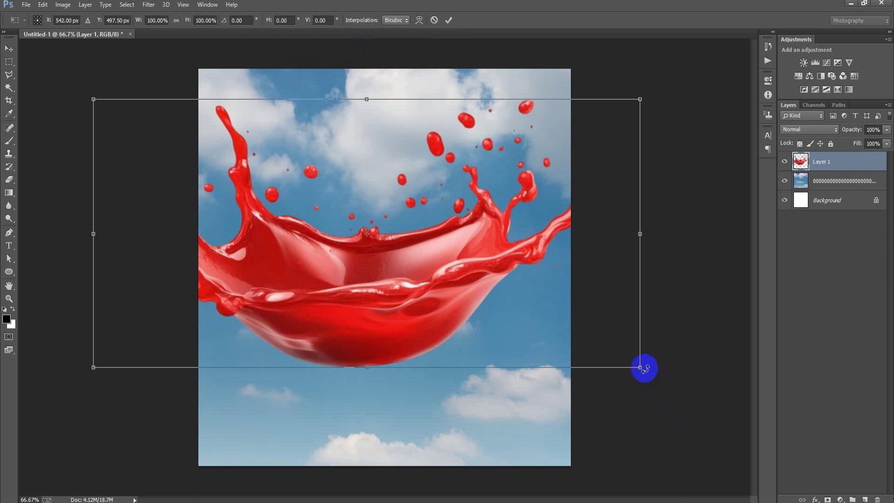
left_click_drag(640, 367, 485, 295)
left_click_drag(426, 290, 417, 328)
left_click_drag(511, 352, 534, 361)
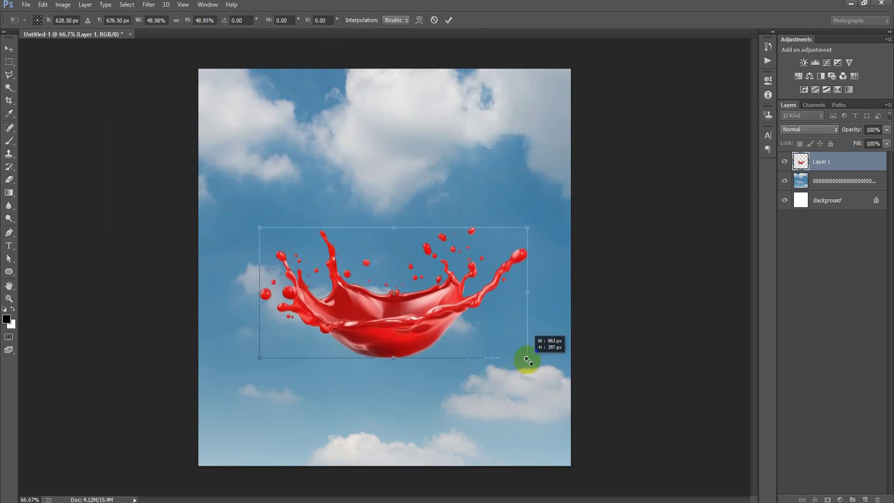
left_click(449, 20)
left_click_drag(395, 329, 390, 329)
Step: Align the splash to the Background's horizontal center
left_click(829, 200, "ctrl")
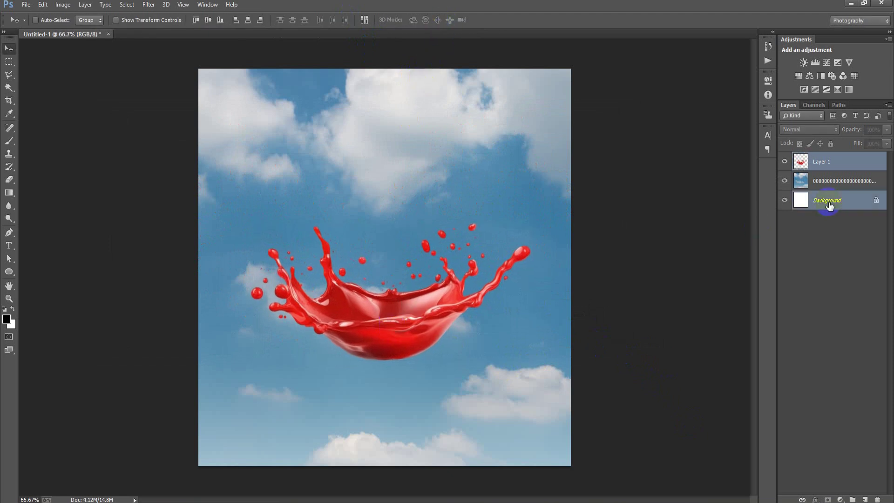
left_click(248, 21)
left_click(841, 166)
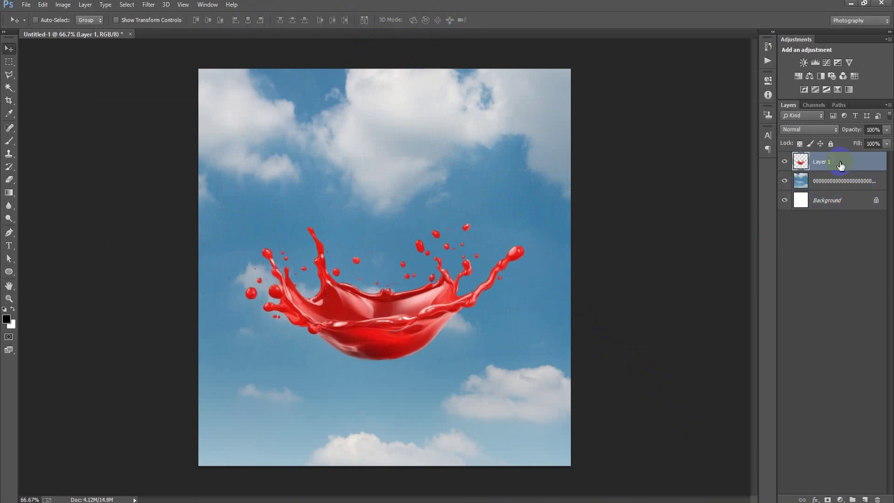
Step: Place the raspberry jam jar image as a linked layer
left_click(26, 5)
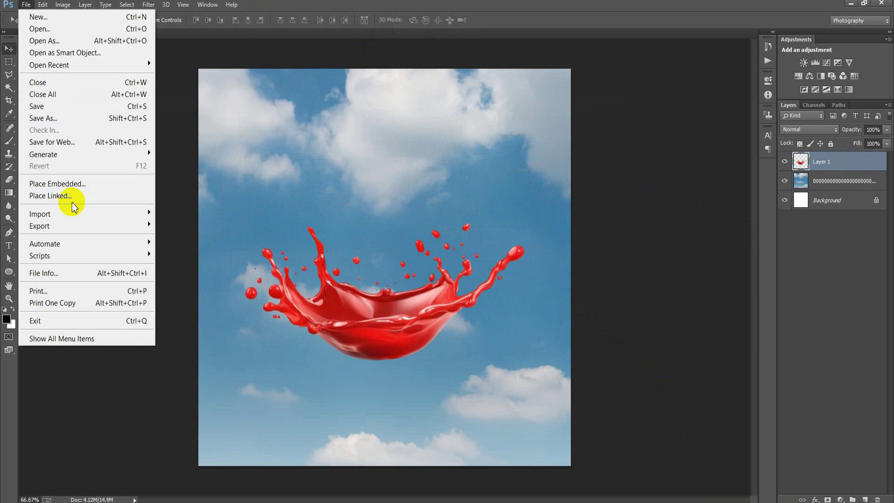
left_click(69, 197)
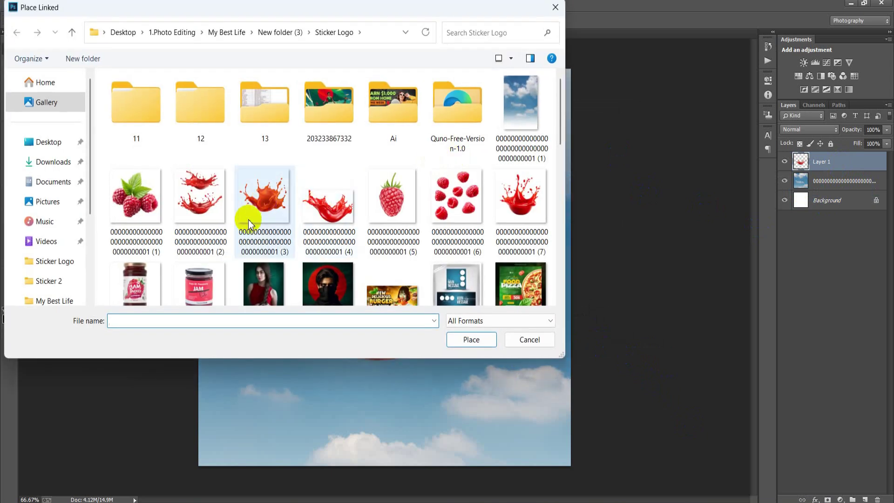
double_click(139, 282)
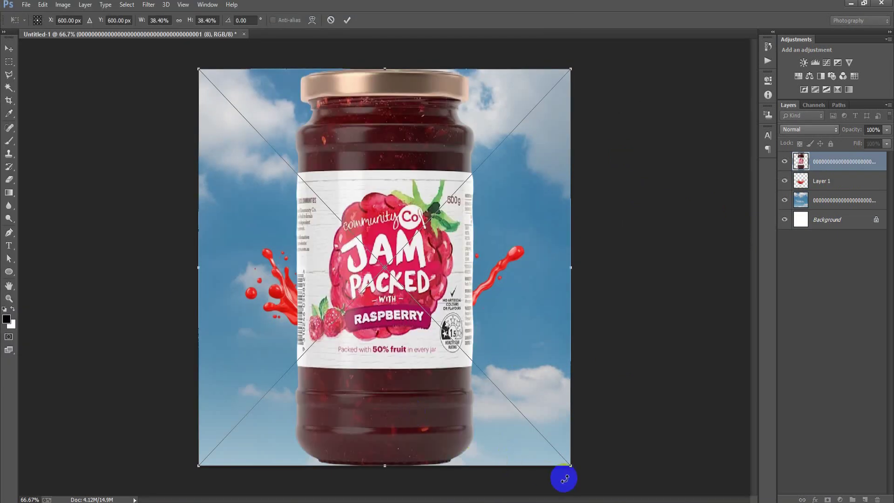
Step: Scale the jar down, tilt it about -10° and set it over the splash
mouse_move(570, 469)
left_mouse_down()
mouse_move(507, 372)
mouse_move(483, 372)
left_mouse_up()
left_click_drag(451, 316, 458, 352)
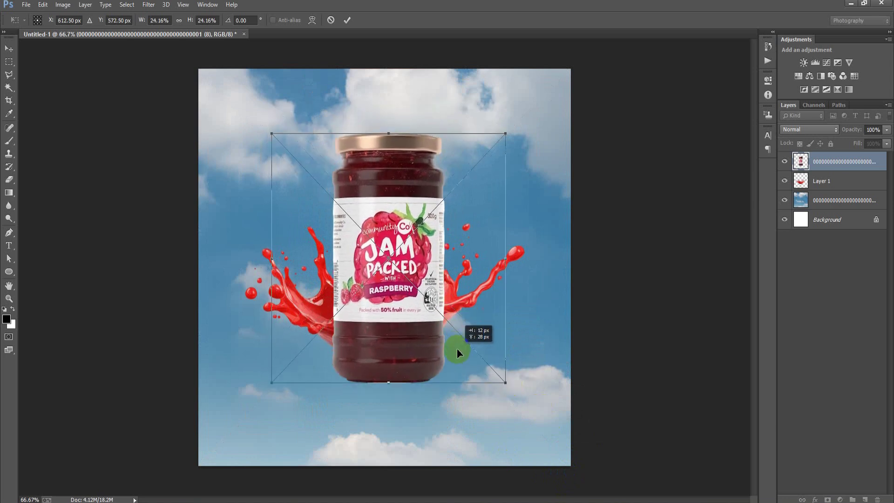
left_click_drag(489, 415, 515, 411)
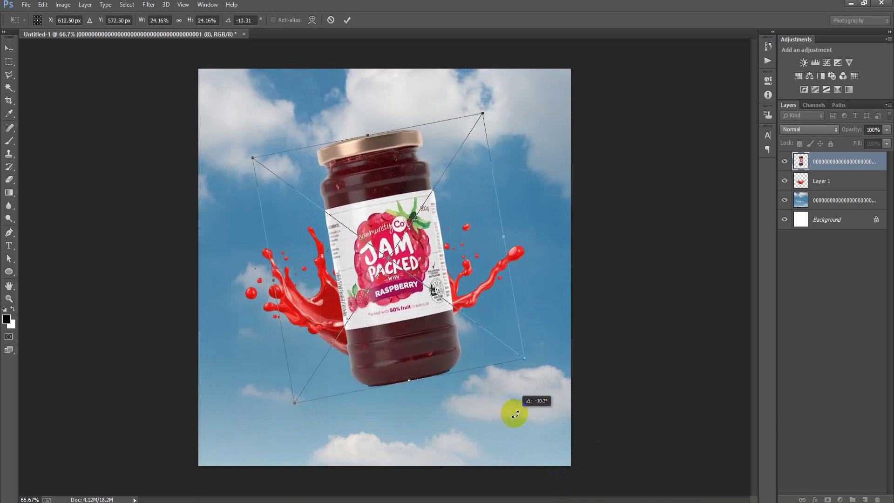
left_click_drag(402, 344, 397, 334)
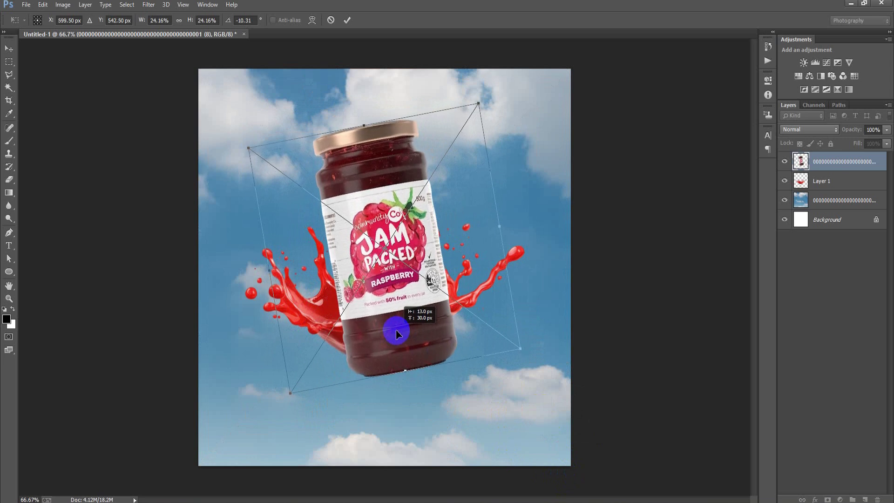
left_click(347, 21)
left_click(833, 221, "ctrl")
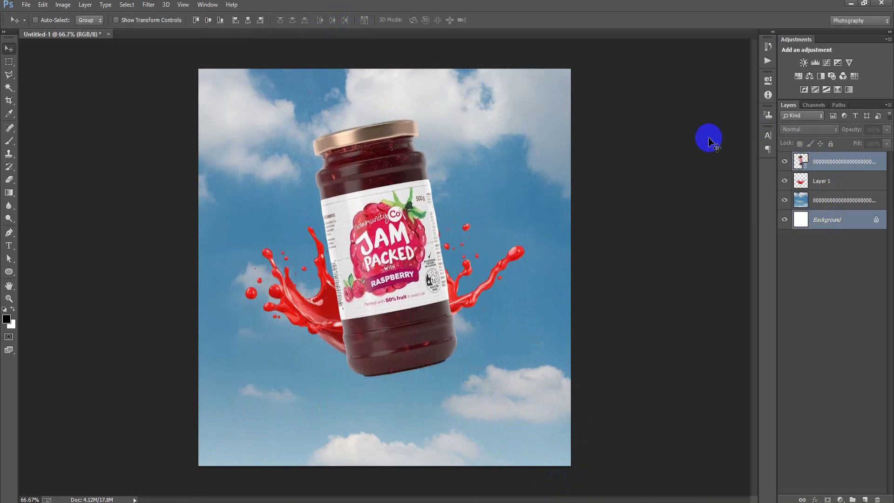
left_click(839, 162)
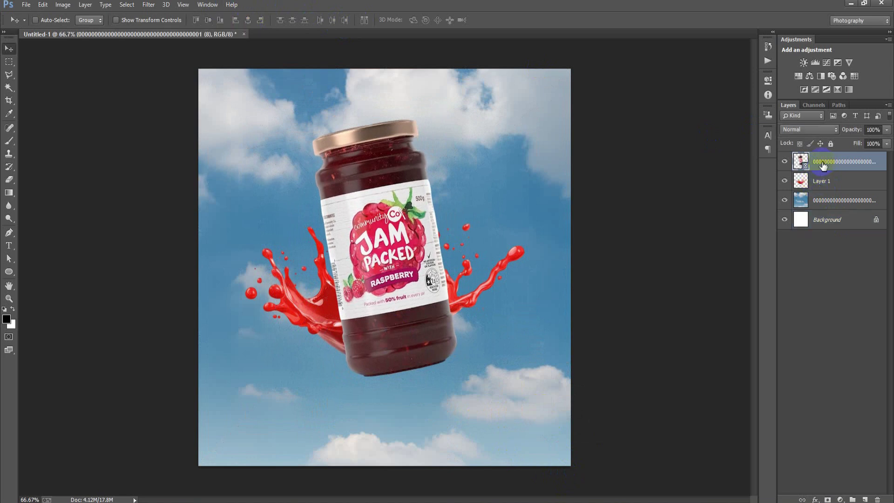
Step: Rasterize the jar layer and load the splash outline as a selection
right_click(839, 161)
left_click(655, 221)
left_click(801, 185)
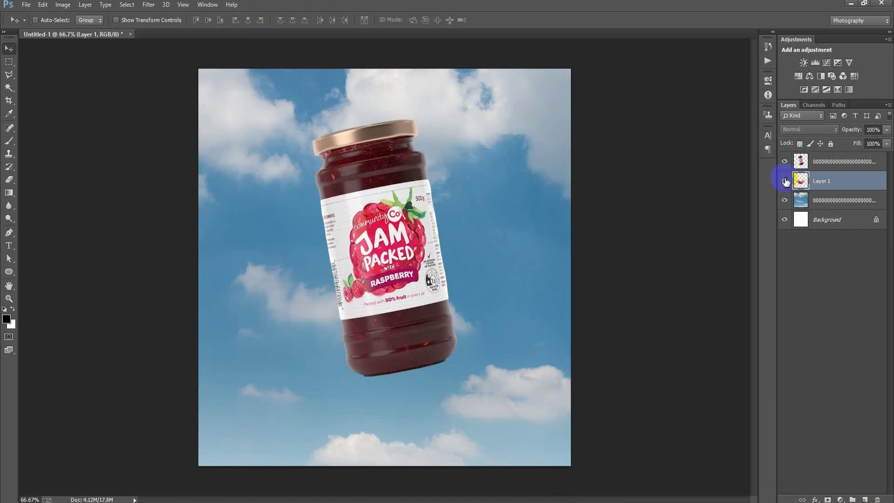
left_click(800, 185, "ctrl")
left_click(821, 163)
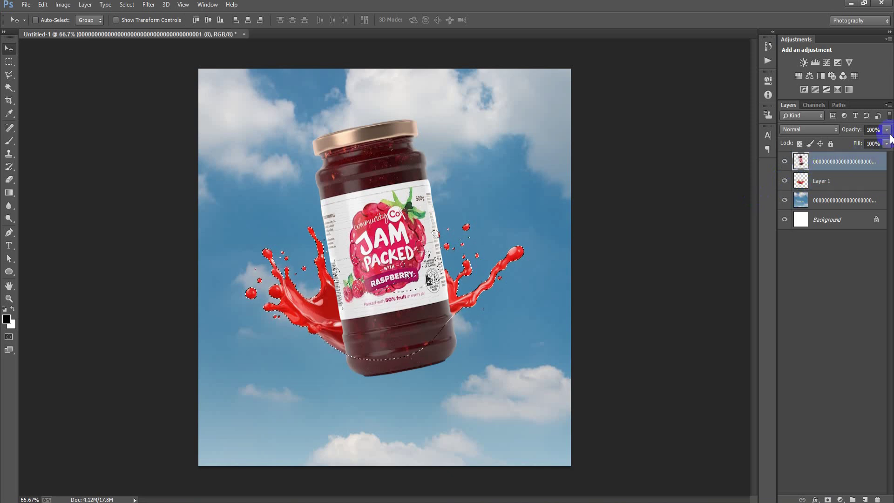
Step: Lower the jar to 40% opacity and erase it inside the splash selection
left_click(888, 144)
left_click_drag(867, 143, 859, 142)
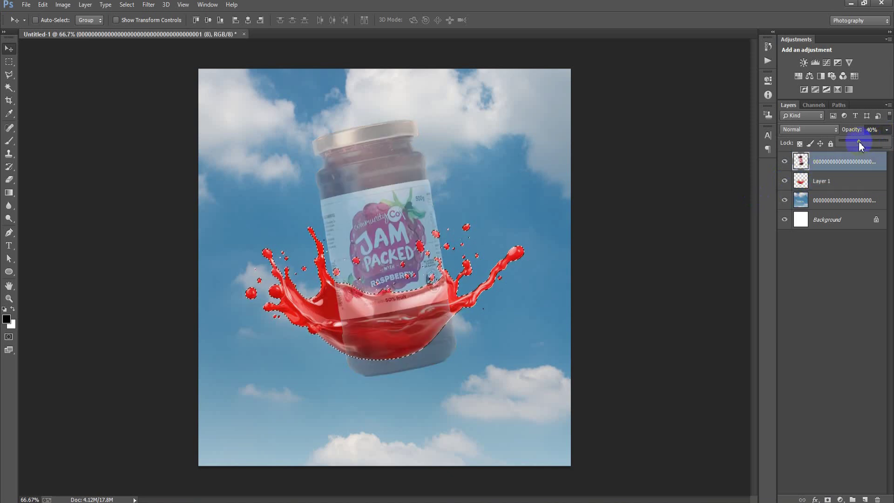
left_click_drag(857, 142, 858, 142)
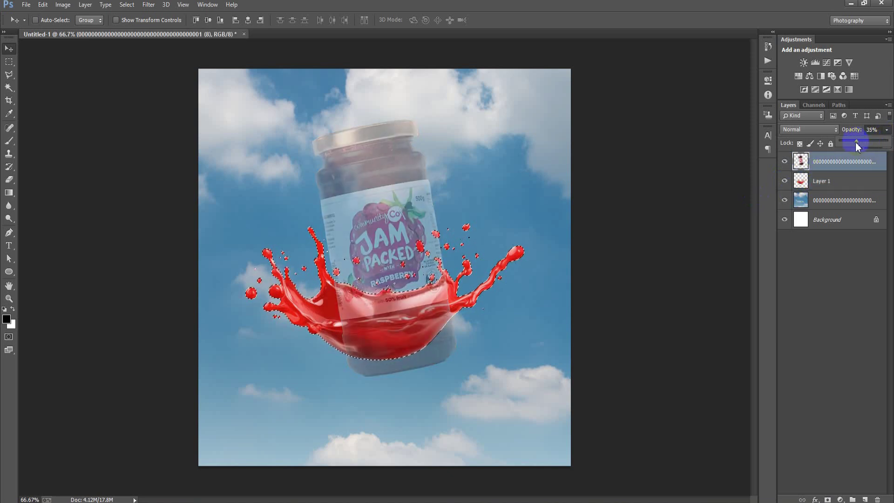
left_click(8, 180)
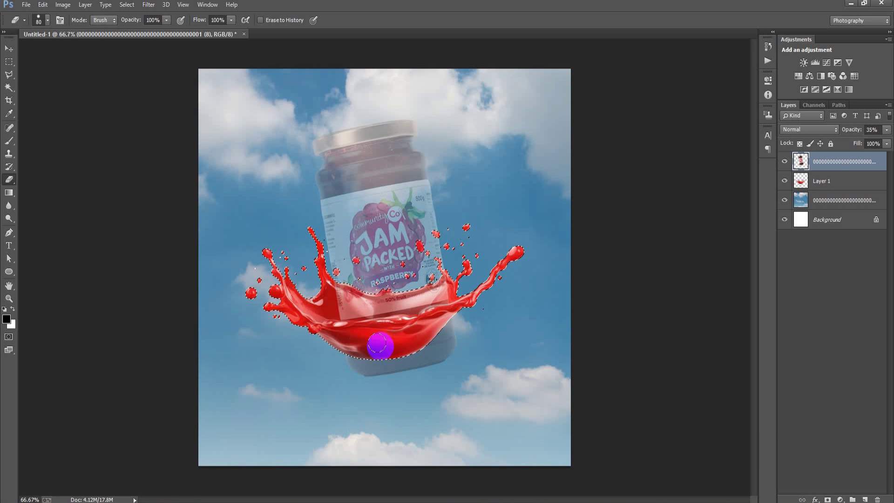
mouse_move(357, 345)
left_mouse_down()
mouse_move(330, 337)
mouse_move(406, 330)
left_mouse_up()
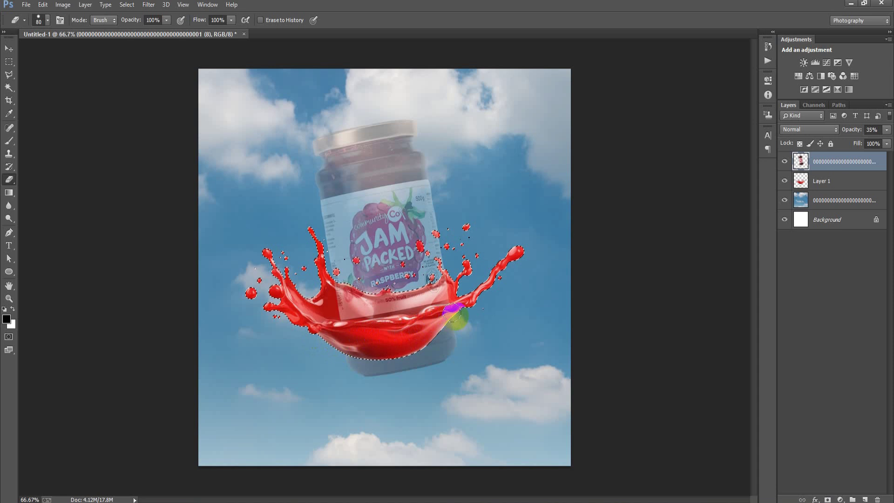
left_click_drag(398, 332, 326, 329)
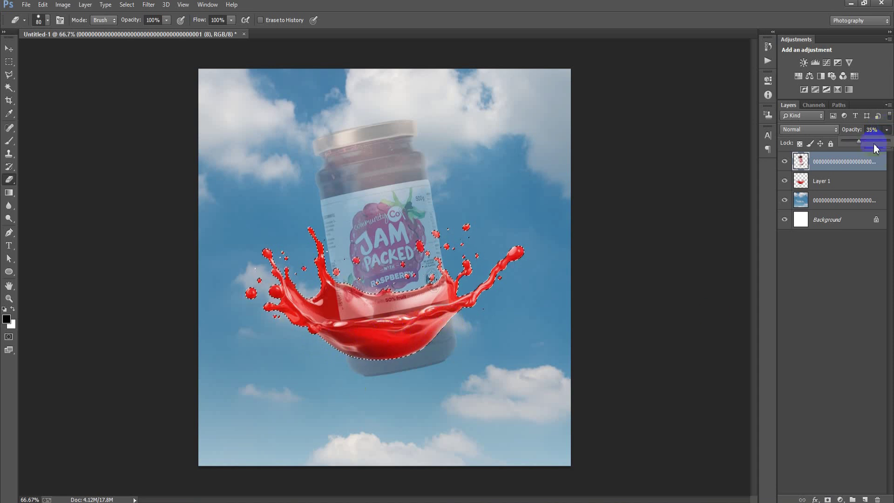
Step: Restore the jar to 100% opacity, deselect, and erase the remaining jar base
left_click_drag(865, 145, 890, 142)
left_click_drag(372, 340, 357, 334)
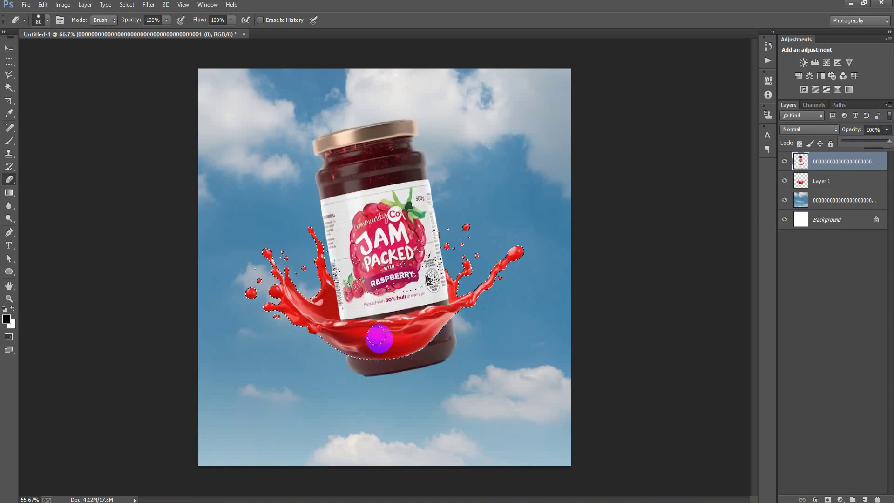
mouse_move(397, 329)
left_mouse_down()
mouse_move(433, 315)
mouse_move(345, 340)
left_mouse_up()
key("ctrl+d")
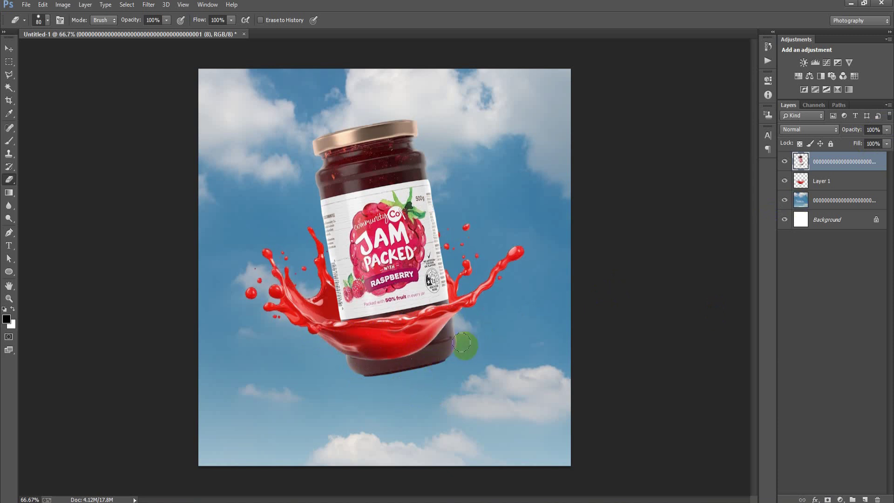
left_click_drag(466, 344, 371, 379)
mouse_move(415, 358)
left_mouse_down()
mouse_move(472, 329)
mouse_move(366, 364)
mouse_move(441, 325)
mouse_move(356, 363)
mouse_move(443, 327)
mouse_move(364, 355)
mouse_move(386, 371)
left_mouse_up()
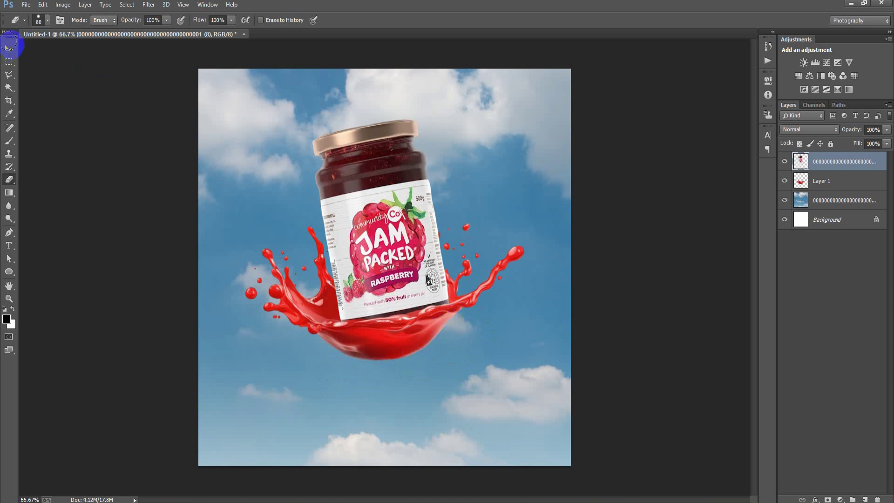
Step: Enlarge the jar and splash together, move them lower, rotate about -3.4°, and add a new layer
left_click(8, 48)
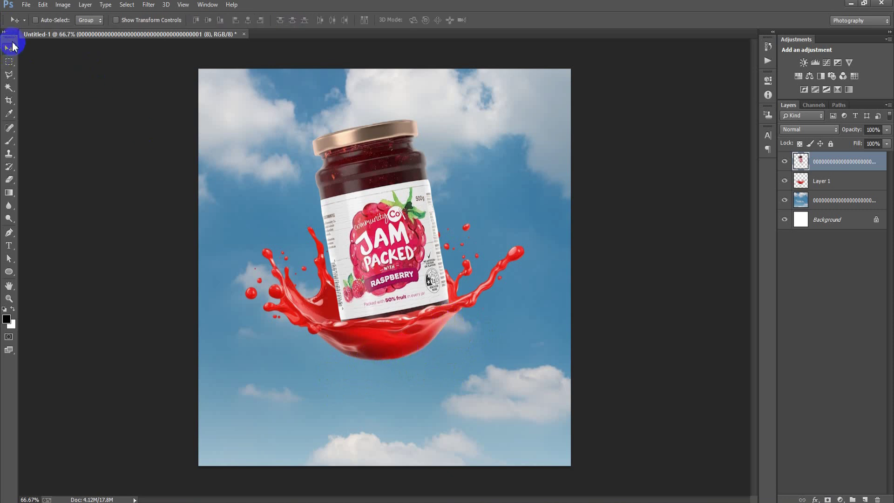
left_click(838, 181, "ctrl")
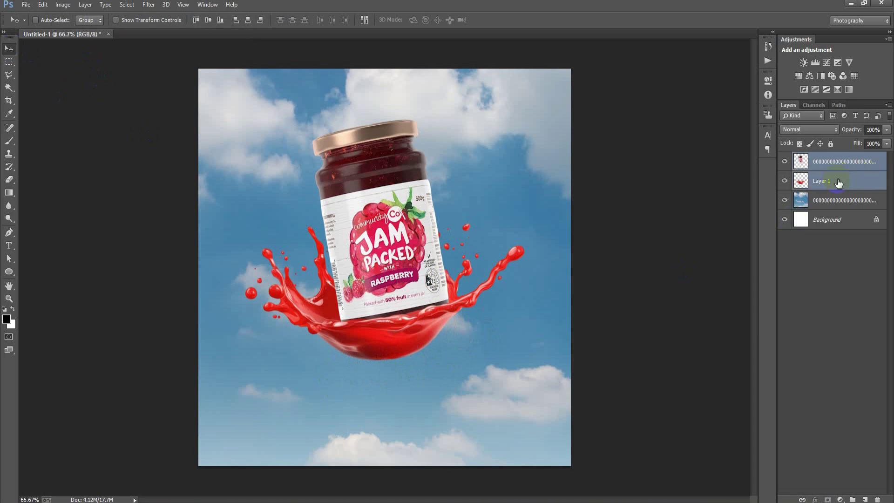
key("ctrl+t")
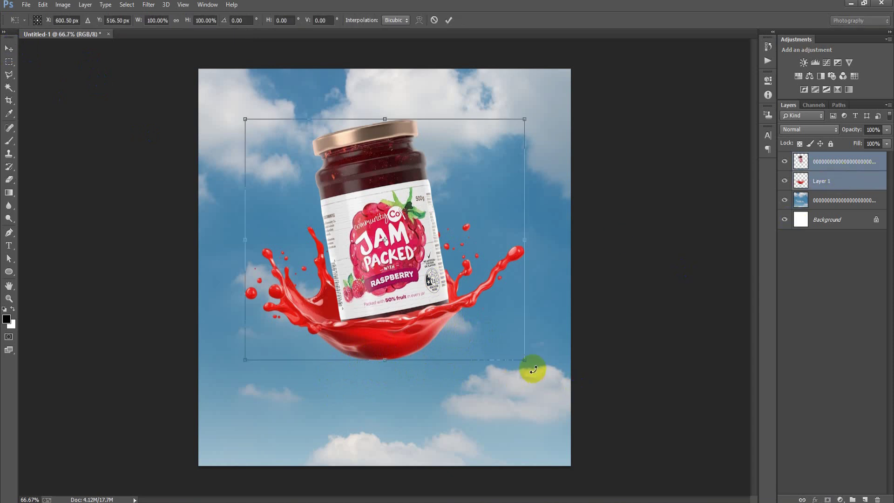
left_click_drag(525, 361, 531, 367)
left_click_drag(415, 301, 415, 324)
left_click_drag(480, 437, 491, 434)
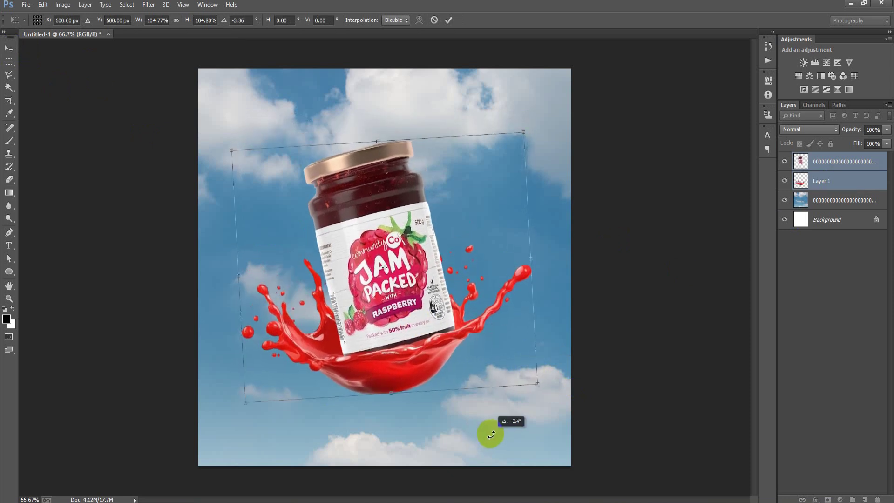
left_click(450, 20)
left_click(852, 168)
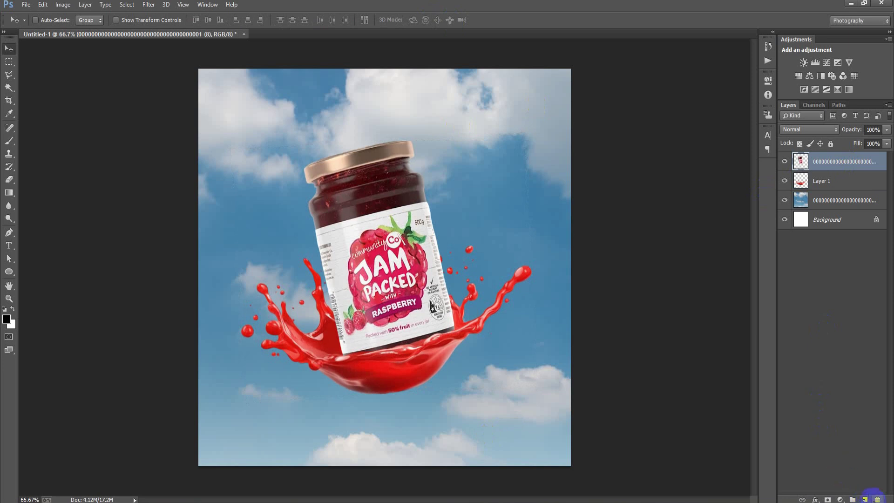
left_click(865, 500)
Step: Clip the new layer to the jar, fill it with 50% gray, and set it to Overlay
right_click(835, 161)
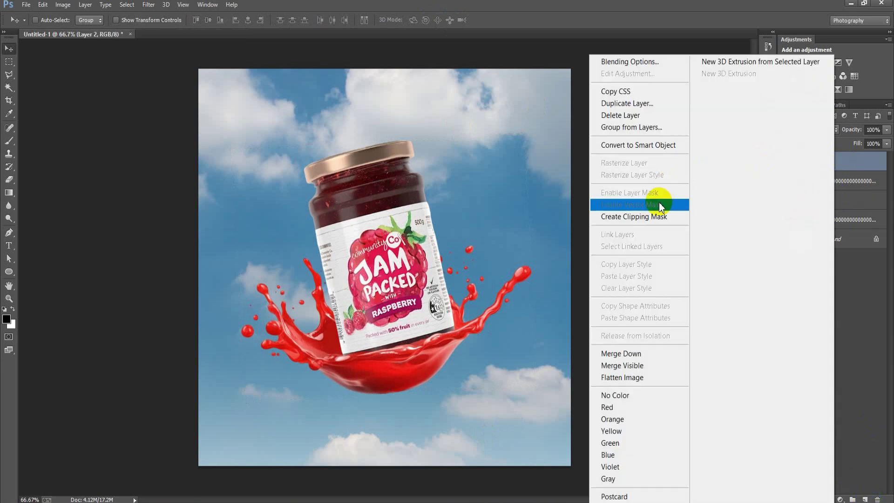
left_click(657, 221)
left_click(43, 5)
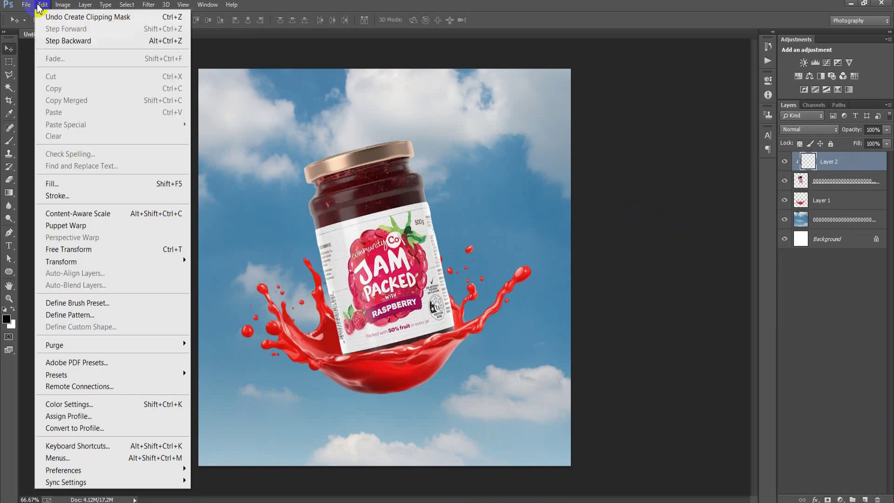
left_click(93, 184)
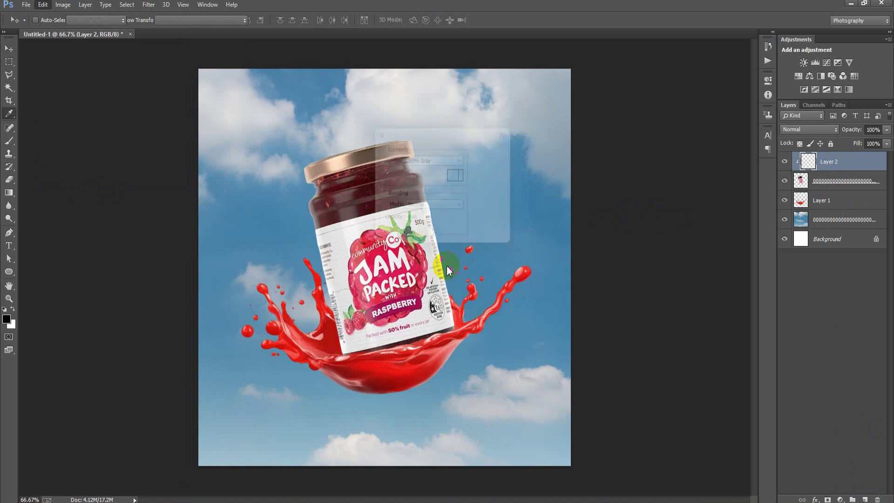
left_click(510, 153)
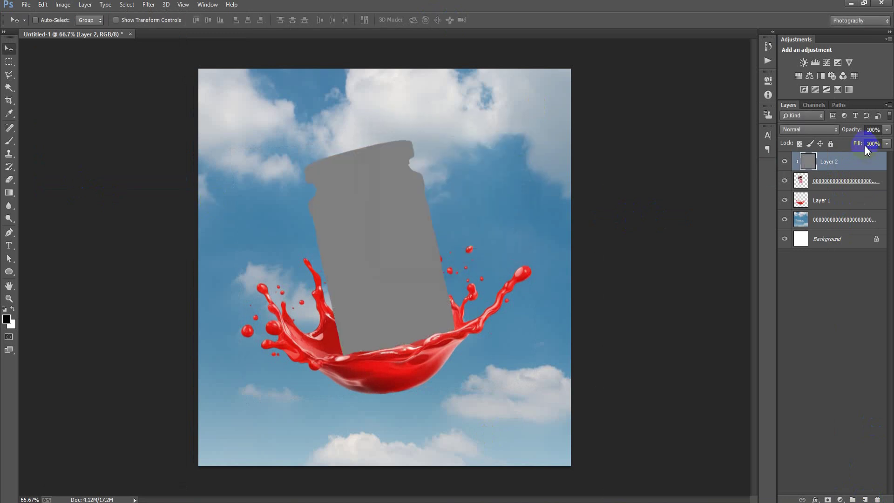
left_click(809, 130)
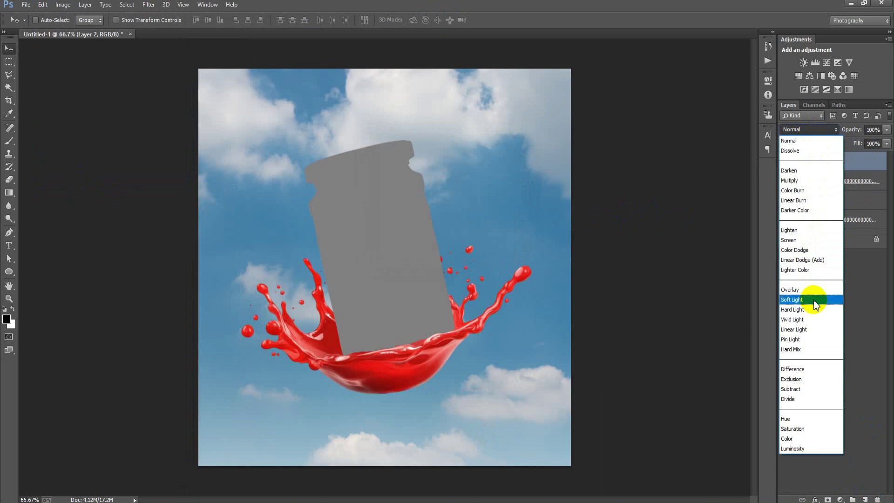
left_click(813, 291)
Step: Dodge the jar's left edge, lid rim and right side to brighten them
left_click(14, 218)
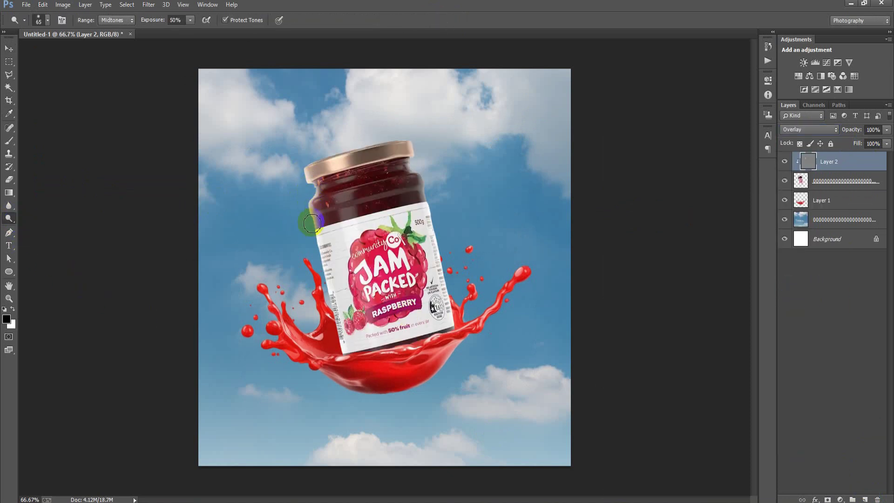
left_click_drag(313, 229, 316, 273)
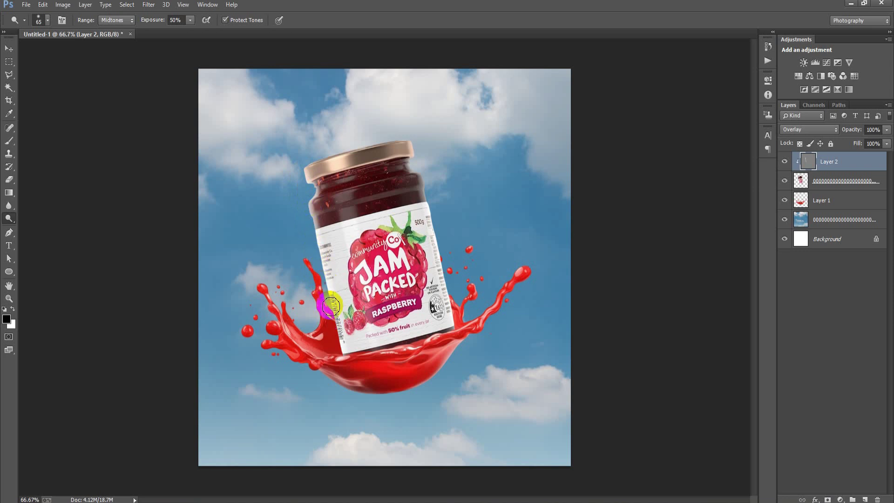
left_click_drag(443, 154, 417, 151)
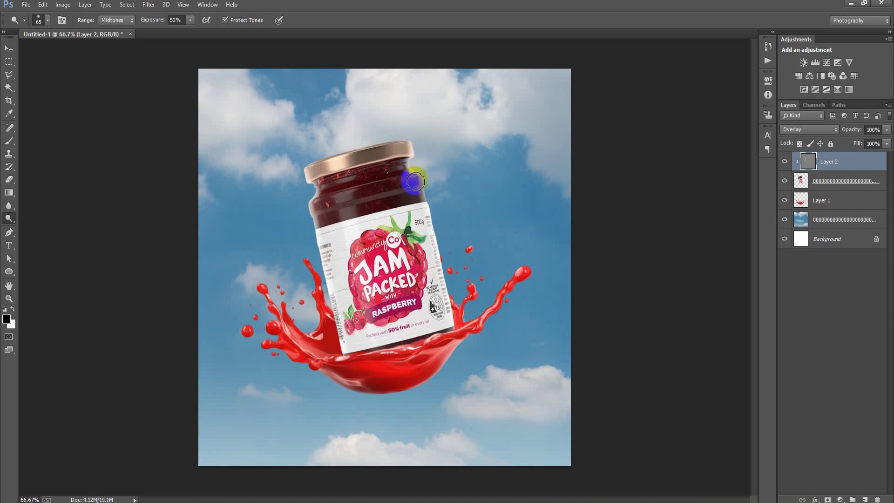
mouse_move(415, 181)
left_mouse_down()
mouse_move(431, 187)
mouse_move(442, 276)
left_mouse_up()
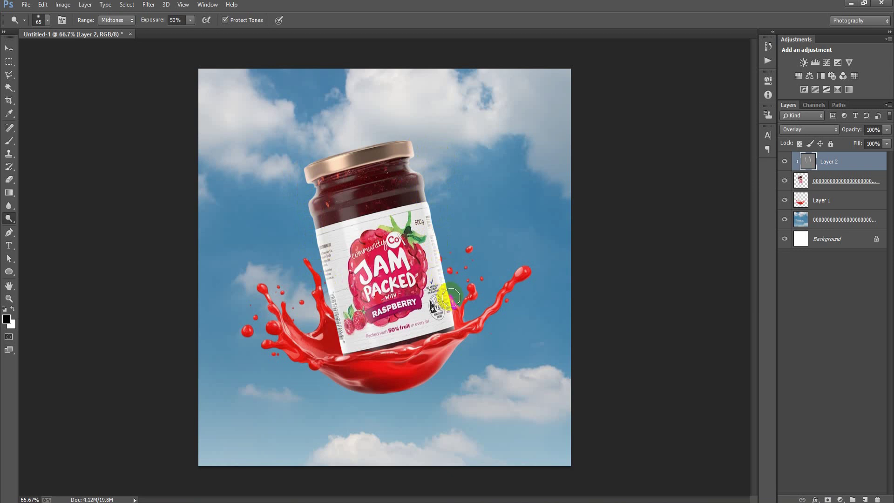
mouse_move(428, 139)
left_mouse_down()
mouse_move(418, 166)
mouse_move(324, 139)
mouse_move(300, 193)
mouse_move(306, 225)
mouse_move(296, 275)
left_mouse_up()
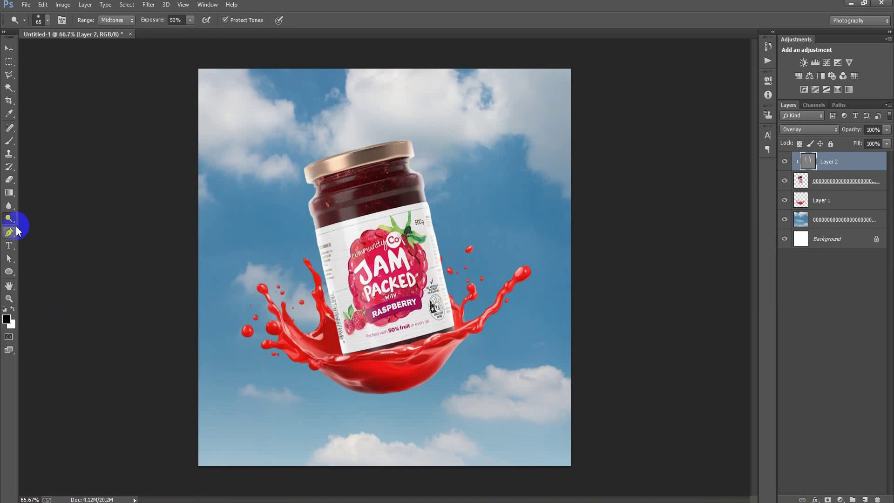
Step: Burn the jar label and lid top darker, then compare the shading on and off
left_click(59, 228)
mouse_move(406, 297)
left_mouse_down()
mouse_move(387, 263)
mouse_move(371, 294)
mouse_move(395, 256)
mouse_move(392, 208)
mouse_move(433, 301)
mouse_move(393, 213)
mouse_move(371, 239)
mouse_move(368, 293)
mouse_move(405, 201)
mouse_move(408, 299)
left_mouse_up()
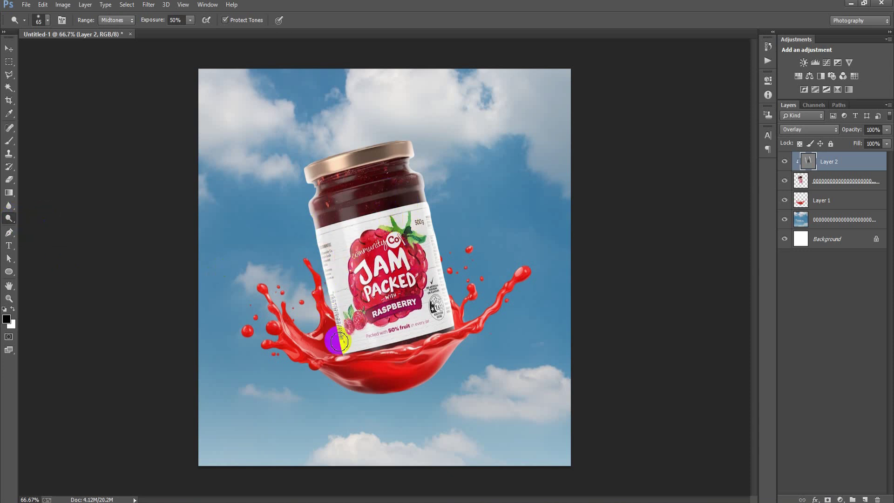
mouse_move(302, 180)
left_mouse_down()
mouse_move(315, 144)
mouse_move(417, 136)
left_mouse_up()
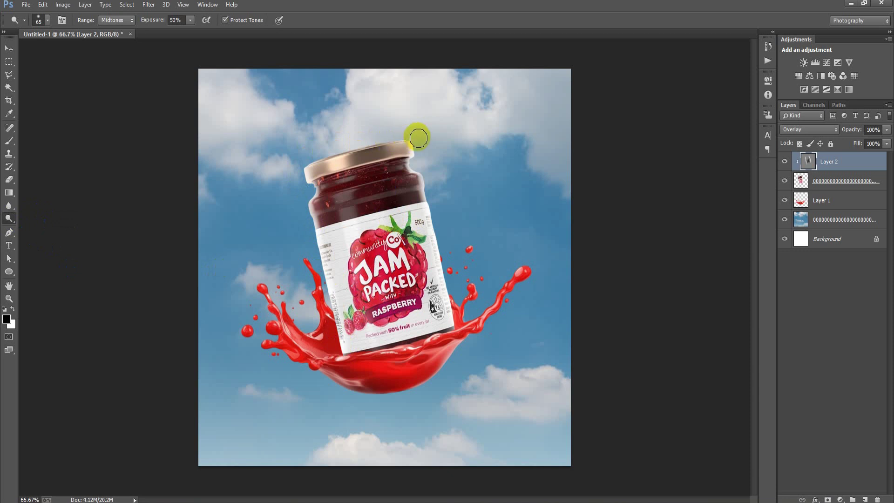
left_click(9, 49)
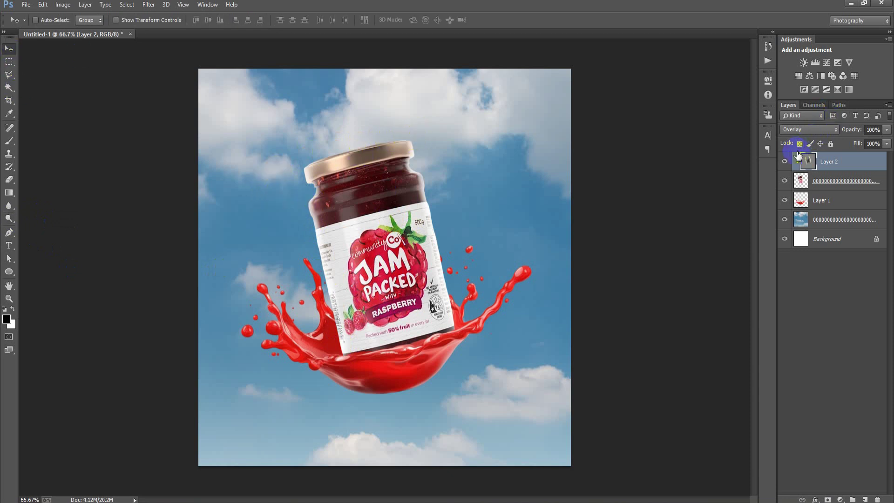
left_click(787, 161)
left_click(787, 162)
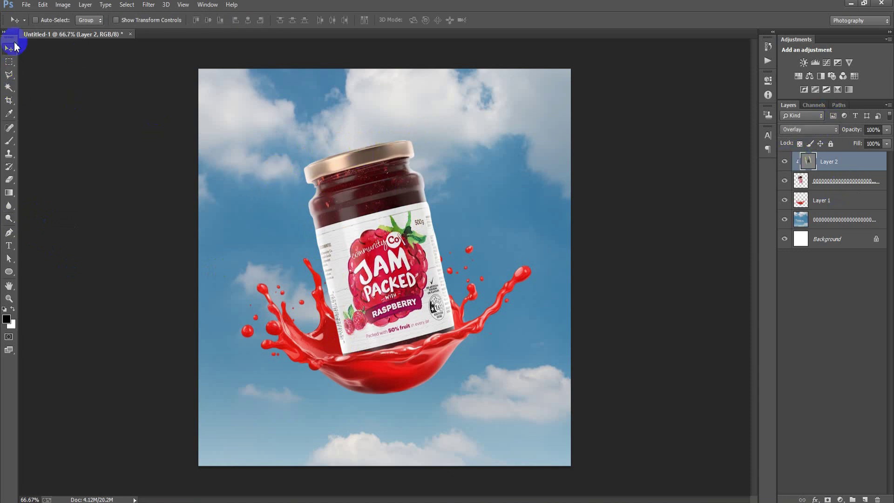
left_click(21, 8)
Step: Open the raspberries image and dock it as a document tab
left_click(27, 26)
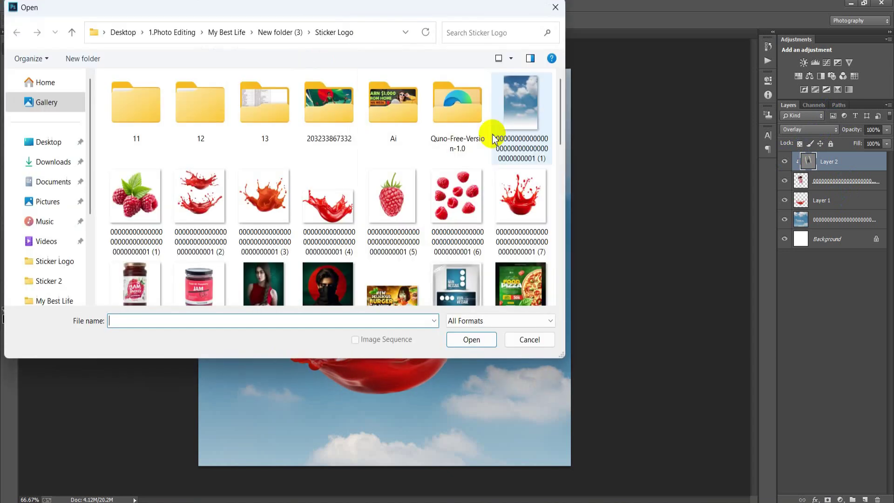
double_click(431, 209)
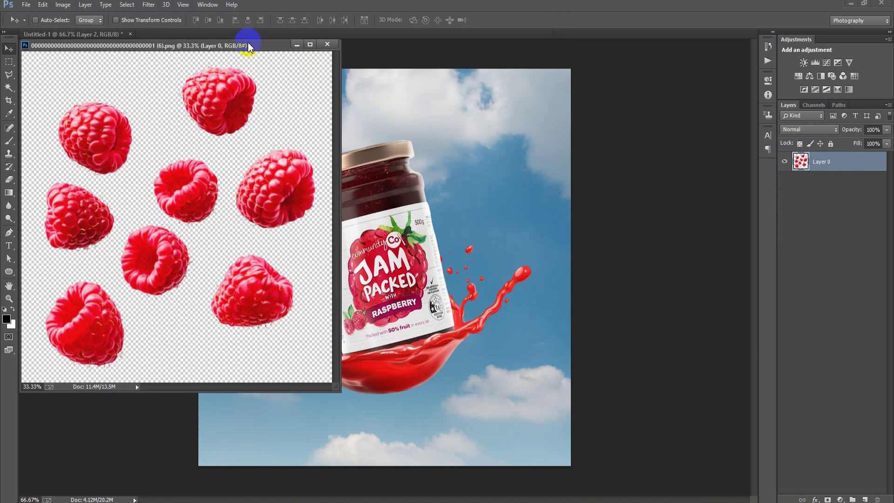
left_click_drag(264, 45, 408, 36)
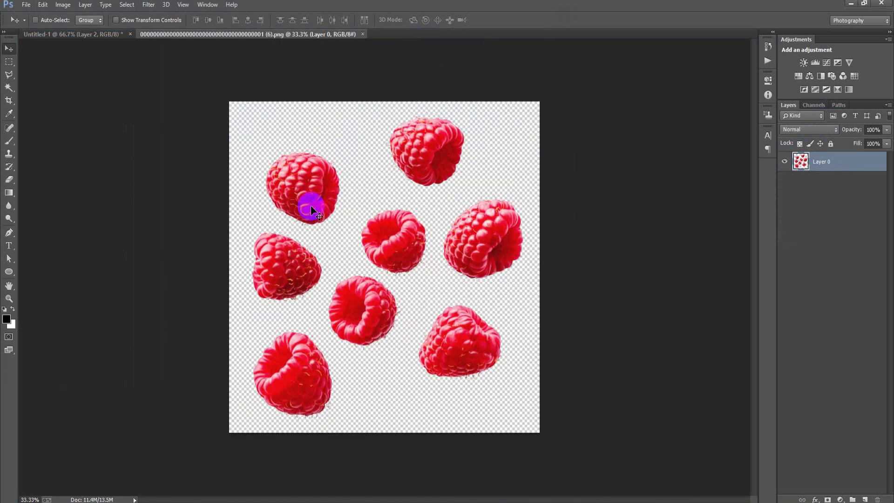
Step: Outline the bottom-left raspberry with the Polygonal Lasso
left_click(9, 75)
left_click(241, 339)
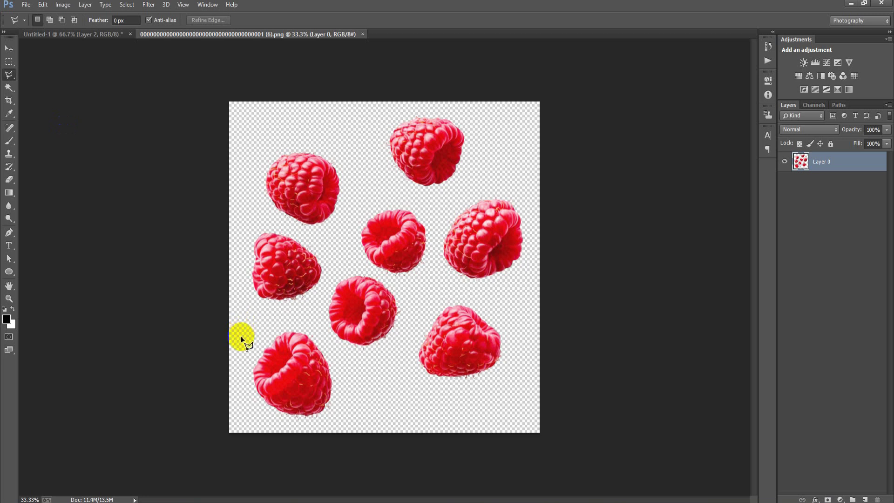
left_click(246, 422)
left_click(330, 461)
left_click(368, 429)
left_click(351, 358)
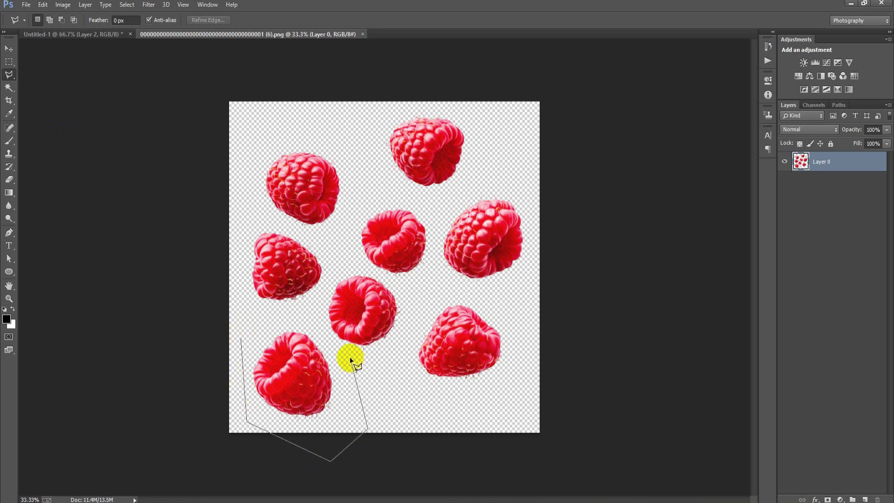
left_click(310, 318)
left_click(278, 316)
left_click(241, 339)
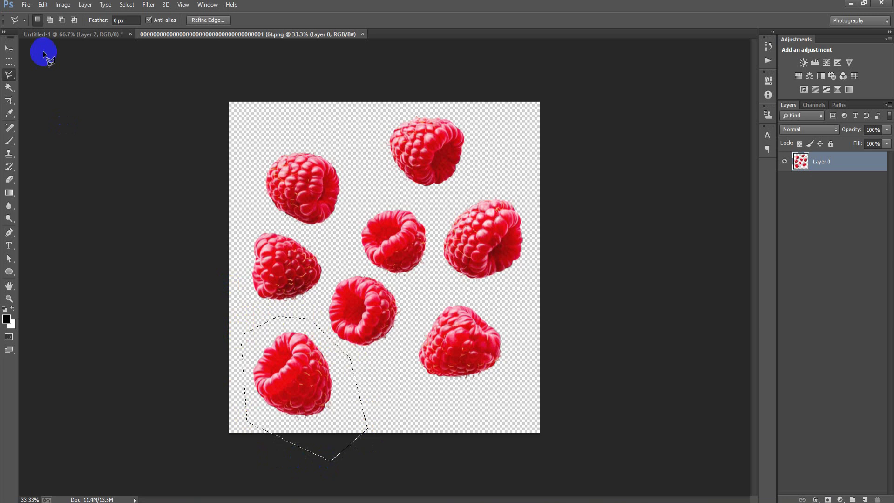
Step: Move the raspberry into the ad, shrink and straighten it beside the jar's base
left_click(9, 48)
mouse_move(292, 368)
left_mouse_down()
mouse_move(342, 305)
mouse_move(415, 396)
left_mouse_up()
key("ctrl+t")
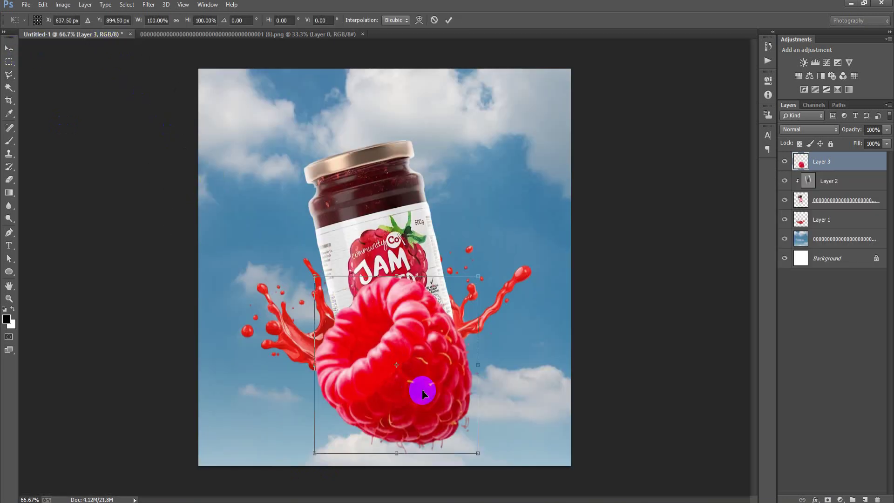
mouse_move(478, 453)
left_mouse_down()
mouse_move(454, 416)
mouse_move(399, 385)
mouse_move(467, 377)
left_mouse_up()
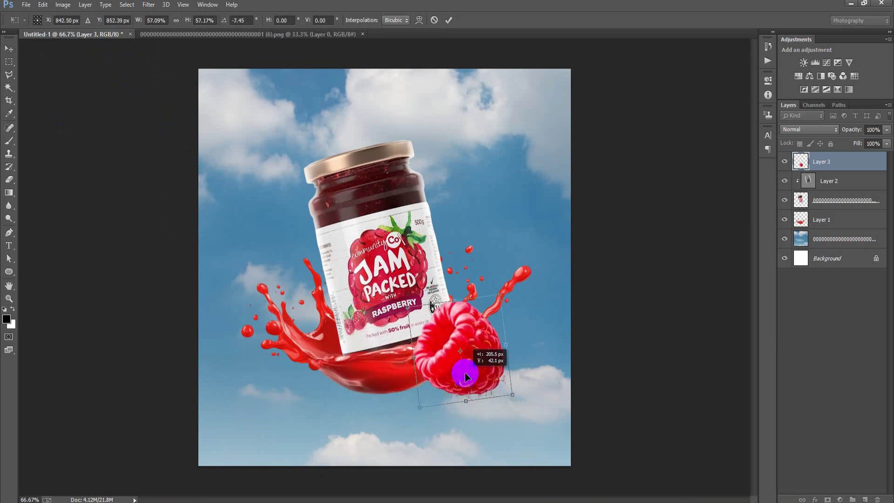
left_click_drag(513, 394, 471, 366)
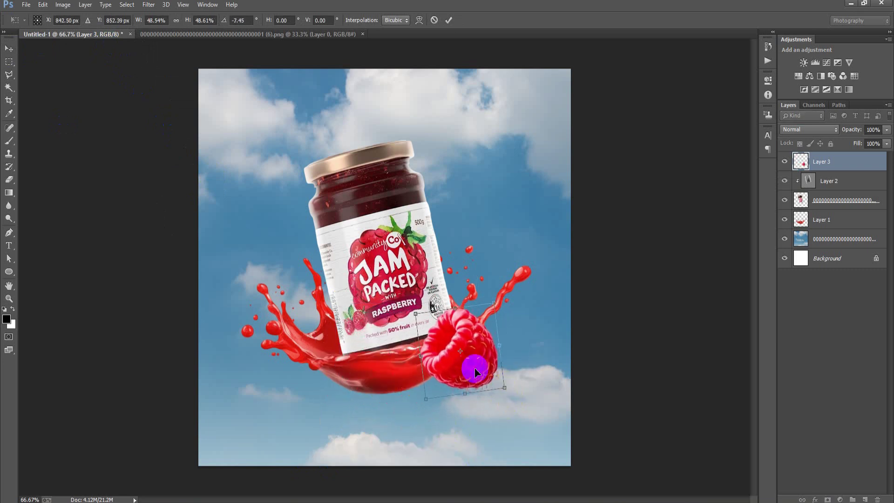
mouse_move(499, 379)
left_mouse_down()
mouse_move(518, 411)
mouse_move(477, 373)
left_mouse_up()
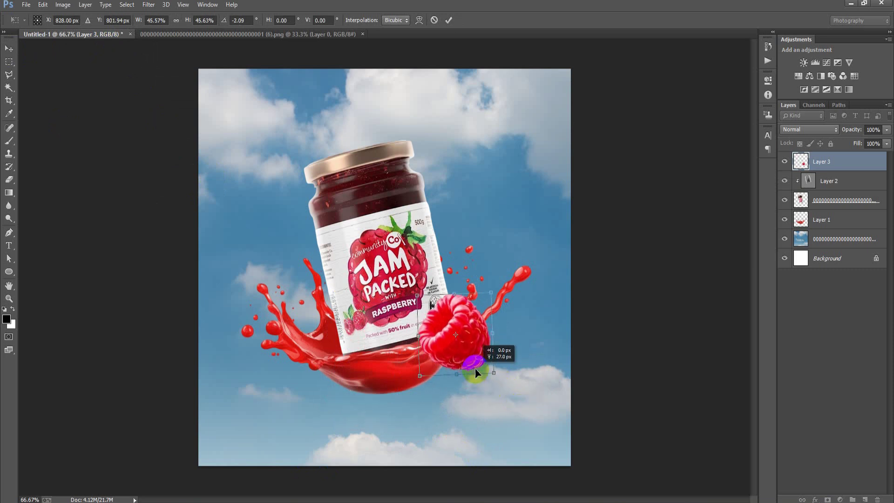
left_click(449, 19)
Step: Add a new empty layer above Layer 2
right_click(848, 171)
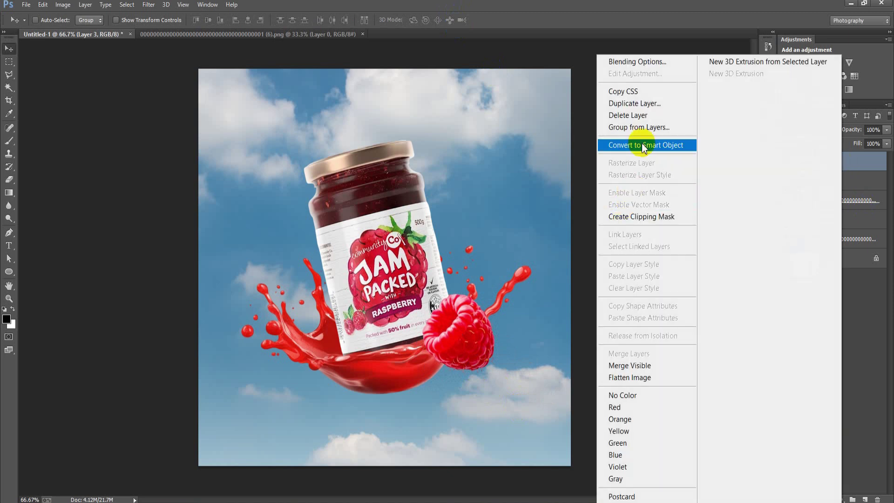
left_click(634, 144)
left_click(852, 181)
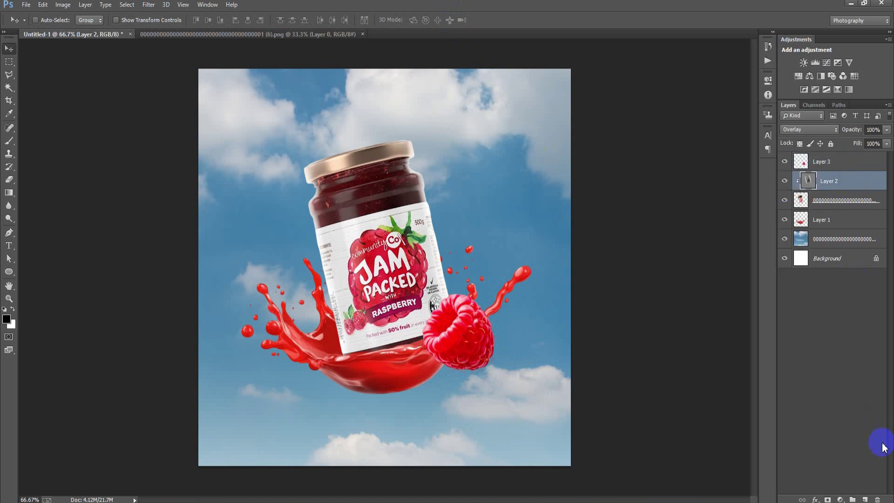
left_click(865, 500)
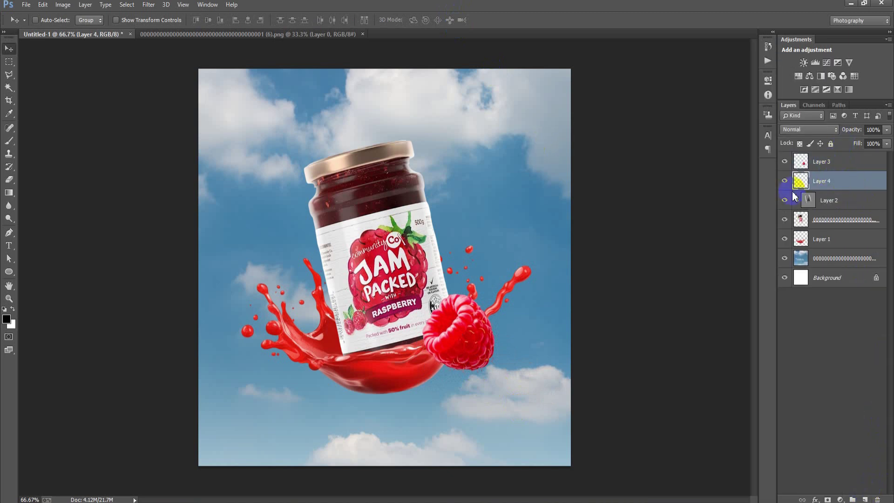
Step: Paint a soft shadow along the raspberry's edge with a half-opacity brush
left_click(9, 140)
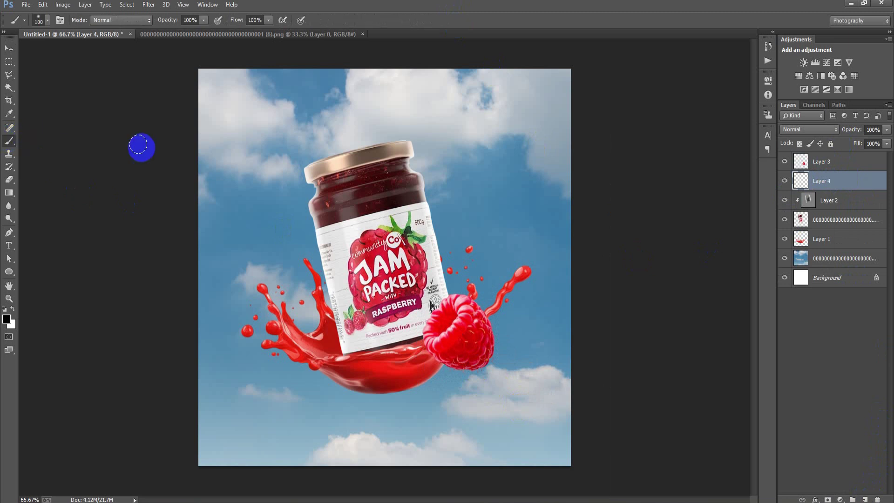
left_click(204, 20)
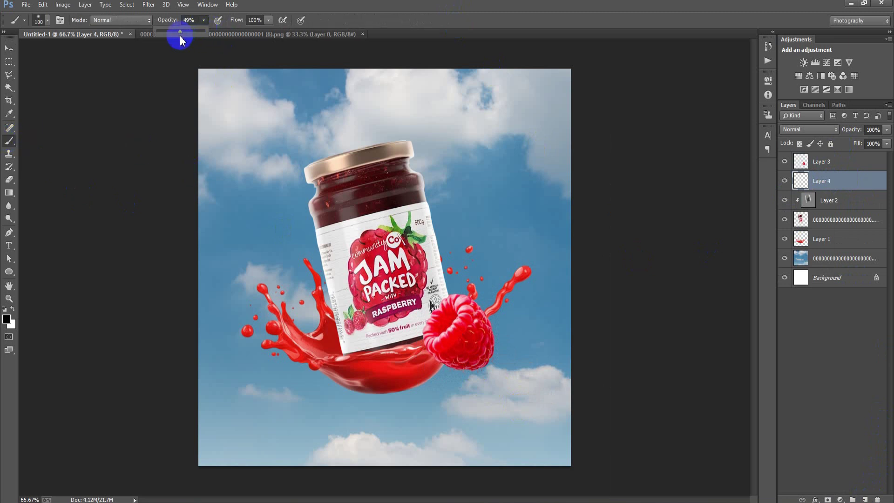
left_click_drag(482, 336, 454, 319)
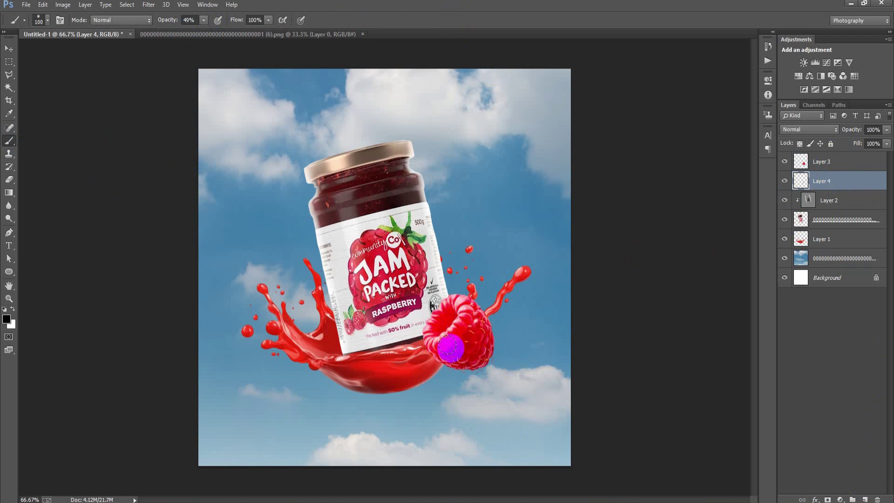
mouse_move(434, 344)
left_mouse_down()
mouse_move(440, 348)
mouse_move(429, 321)
mouse_move(455, 344)
mouse_move(440, 344)
left_mouse_up()
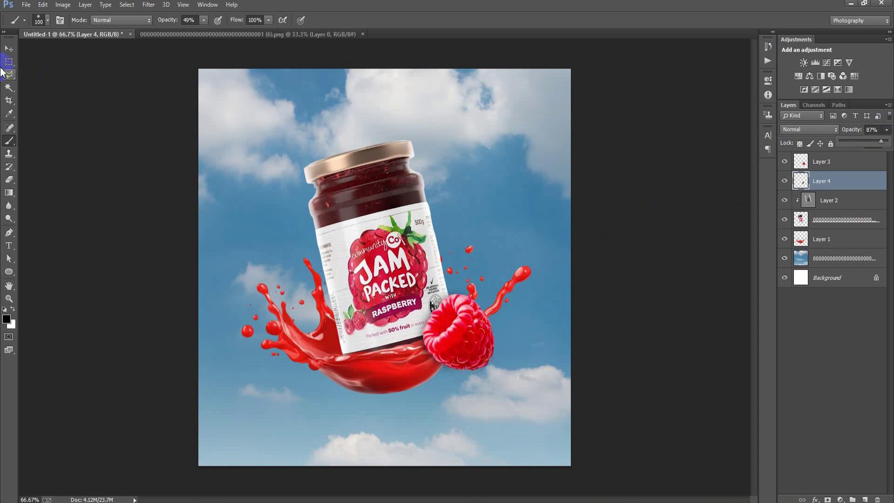
left_click(9, 47)
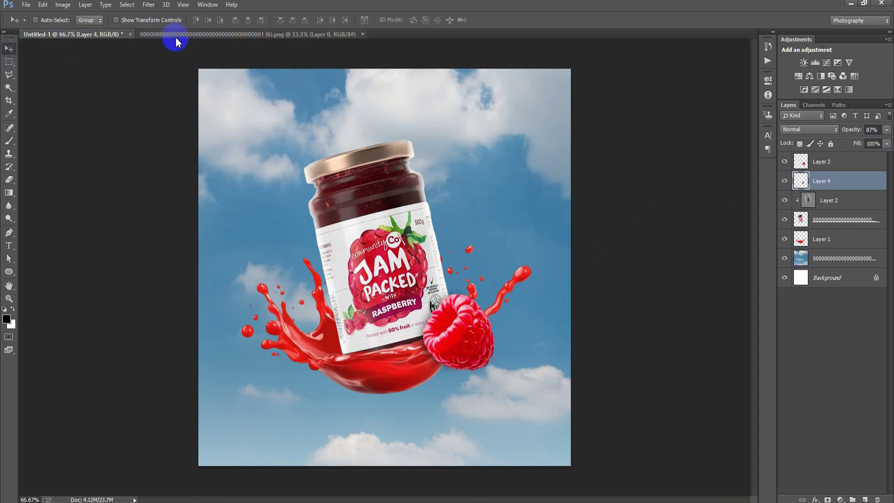
Step: Outline the left-middle raspberry in the raspberry photo with the Polygonal Lasso
left_click(174, 34)
left_click(8, 75)
left_click(236, 297)
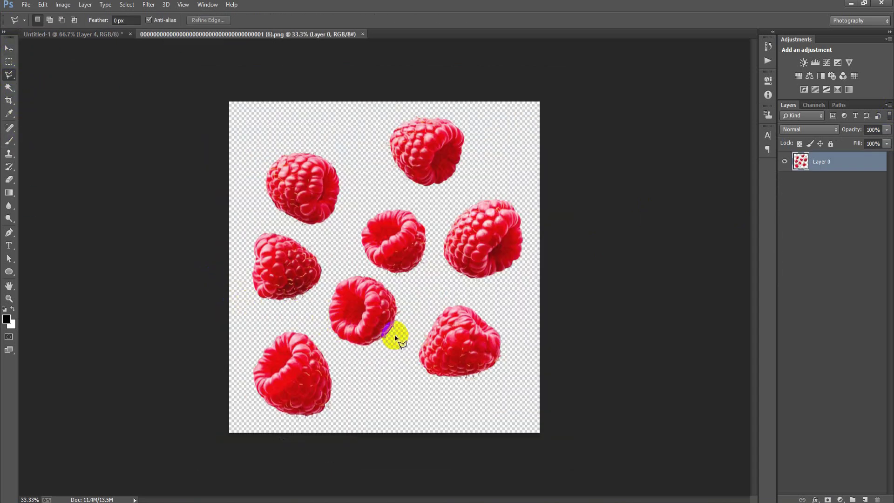
left_click(440, 372)
left_click(254, 308)
left_click(307, 316)
left_click(329, 281)
left_click(330, 251)
left_click(288, 223)
left_click(222, 207)
left_click(207, 226)
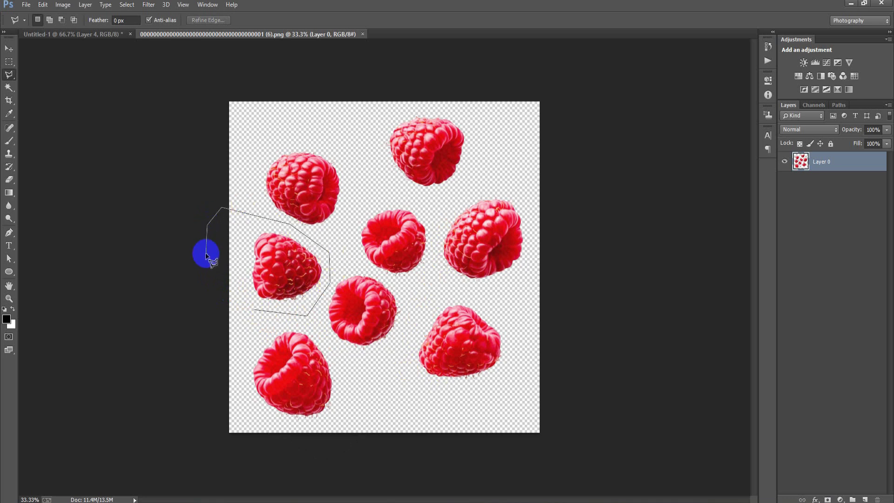
left_click(251, 309)
Step: Drag the raspberry into the ad as Layer 5 below Layer 1, scaled and tilted under the splash
left_click(9, 48)
mouse_move(260, 218)
left_mouse_down()
mouse_move(130, 95)
mouse_move(264, 200)
left_mouse_up()
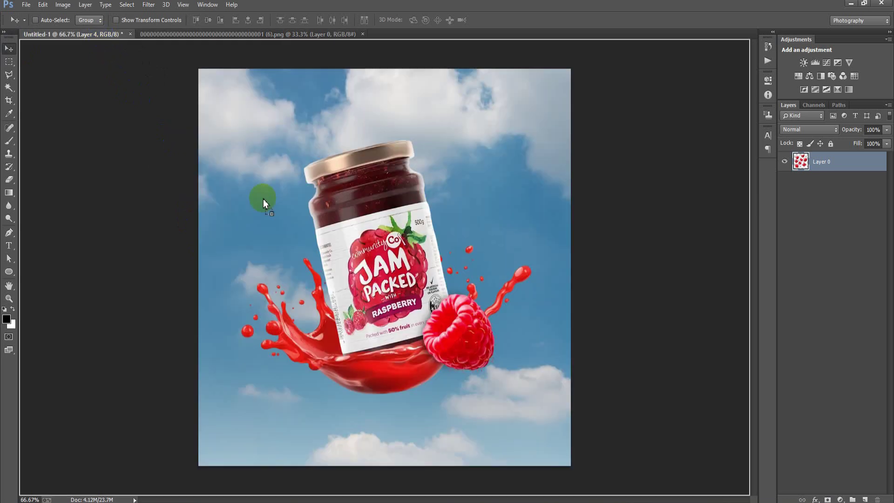
left_click_drag(842, 189, 838, 274)
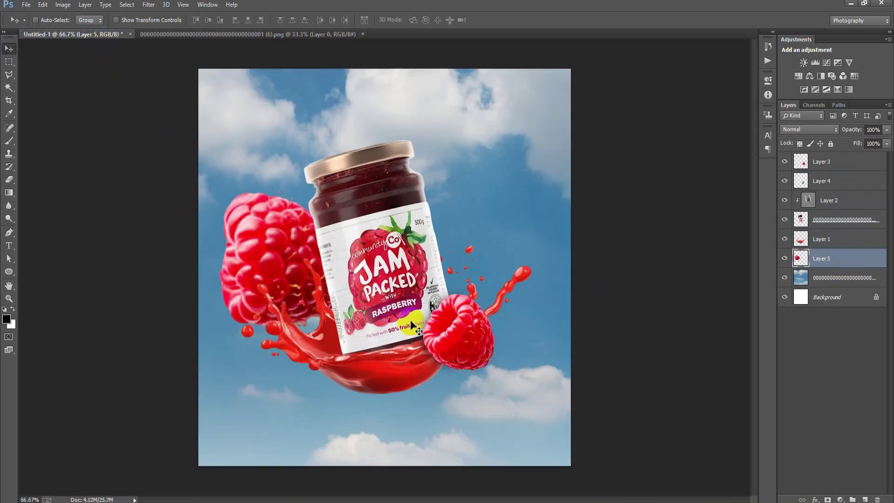
key("ctrl+t")
left_click_drag(367, 334, 298, 280)
mouse_move(326, 223)
left_mouse_down()
mouse_move(345, 261)
mouse_move(311, 332)
mouse_move(341, 400)
left_mouse_up()
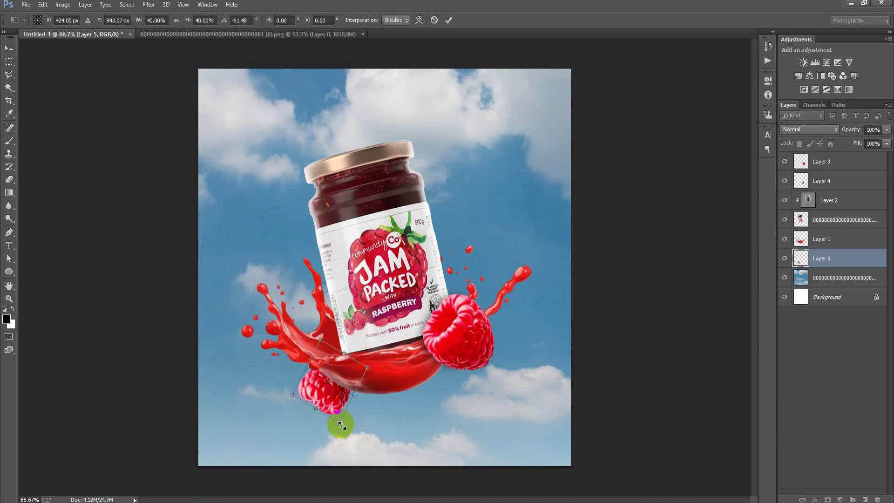
mouse_move(342, 425)
left_mouse_down()
mouse_move(343, 447)
mouse_move(365, 447)
left_mouse_up()
left_click_drag(318, 410, 322, 417)
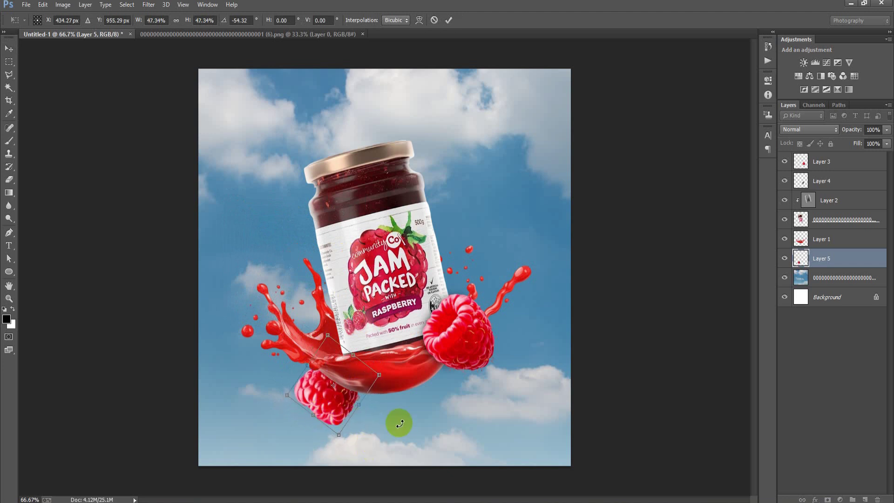
left_click_drag(397, 419, 394, 425)
left_click(447, 27)
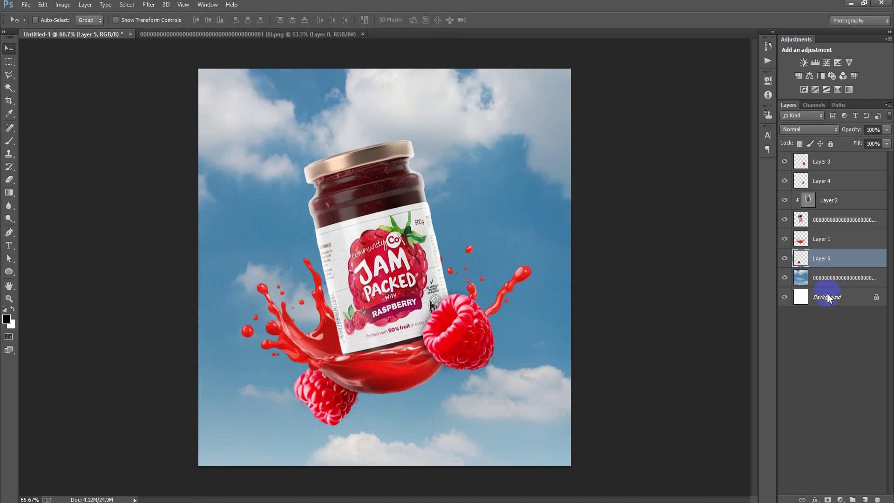
Step: Brush a soft shadow above the raspberry on new Layer 6
left_click(866, 498)
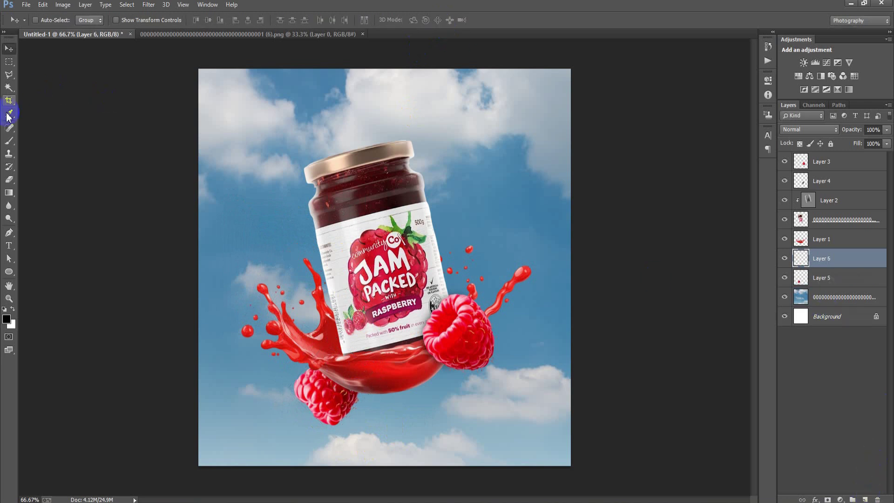
left_click(11, 145)
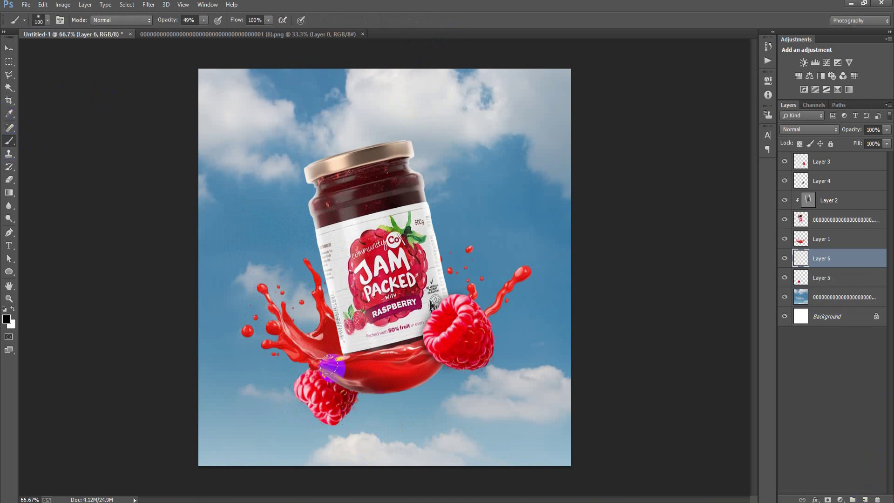
left_click_drag(330, 366, 349, 374)
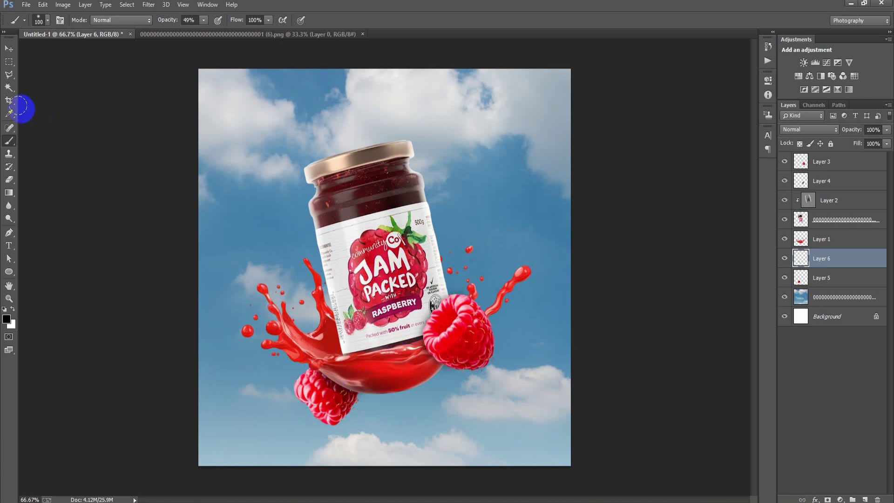
left_click(8, 48)
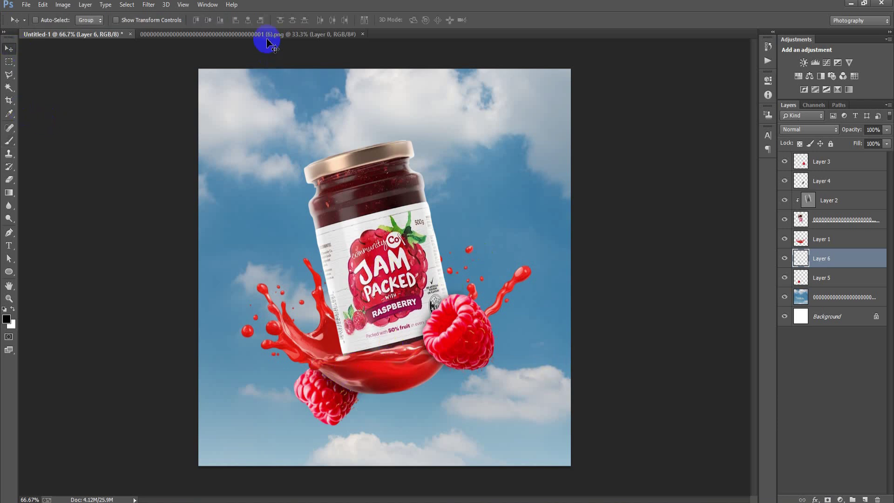
left_click(266, 36)
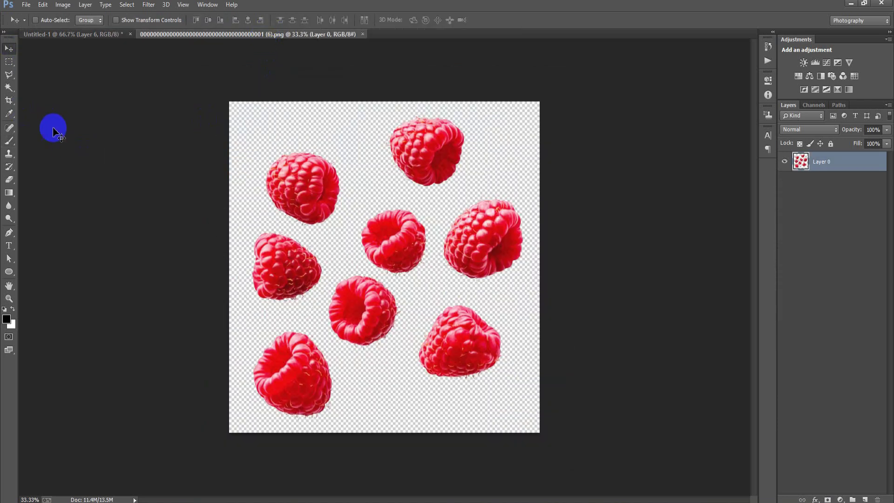
Step: Outline the top raspberry in the raspberries image with the Polygonal Lasso
left_click(9, 77)
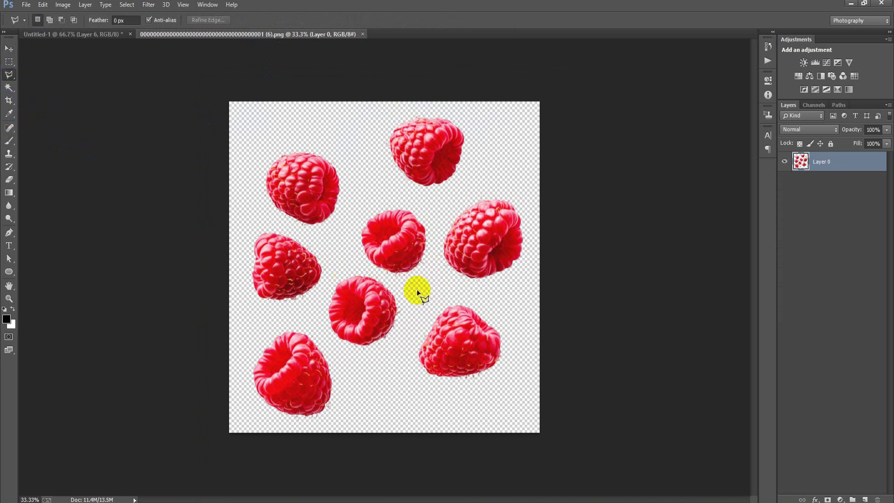
left_click(379, 159)
left_click(401, 187)
left_click(432, 196)
left_click(492, 165)
left_click(486, 122)
left_click(419, 108)
left_click(388, 107)
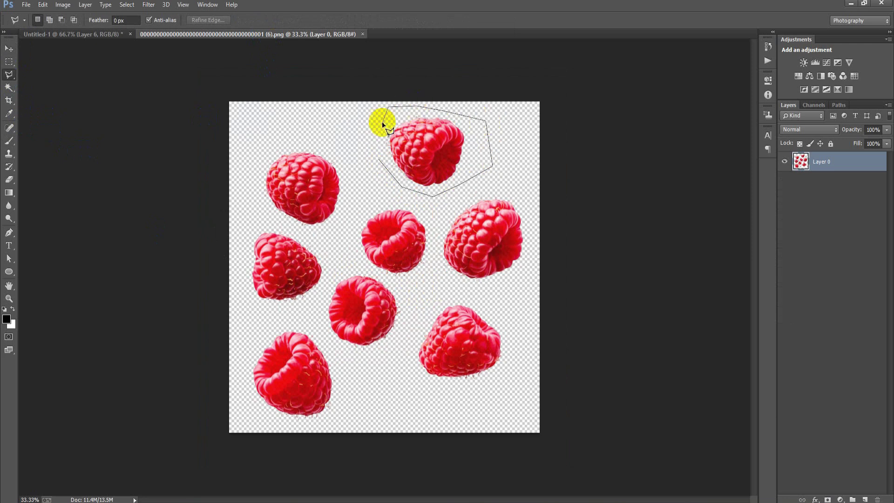
left_click(378, 159)
Step: Drag the raspberry into the jar ad, shrunk to about 27% and tilted beside the splash
key("v")
mouse_move(372, 126)
left_mouse_down()
mouse_move(90, 49)
mouse_move(309, 238)
mouse_move(320, 283)
left_mouse_up()
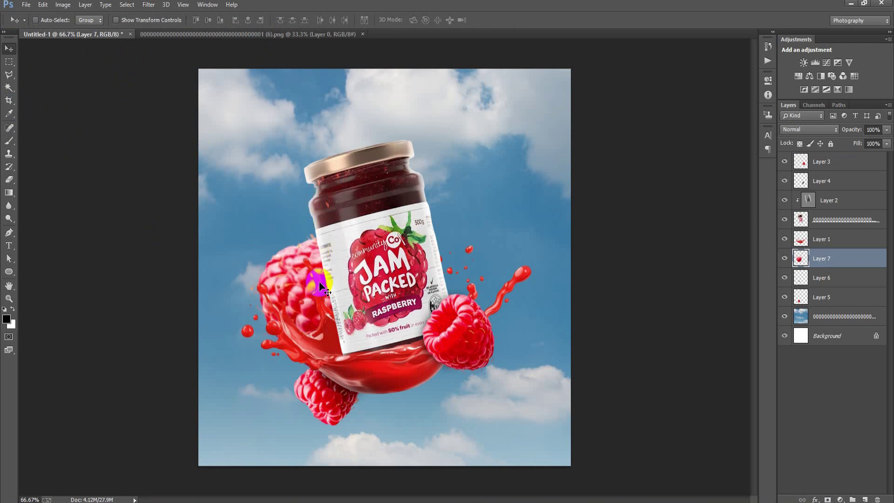
key("ctrl+t")
mouse_move(406, 376)
left_mouse_down()
mouse_move(349, 322)
mouse_move(352, 341)
mouse_move(301, 347)
mouse_move(320, 370)
mouse_move(340, 348)
left_mouse_up()
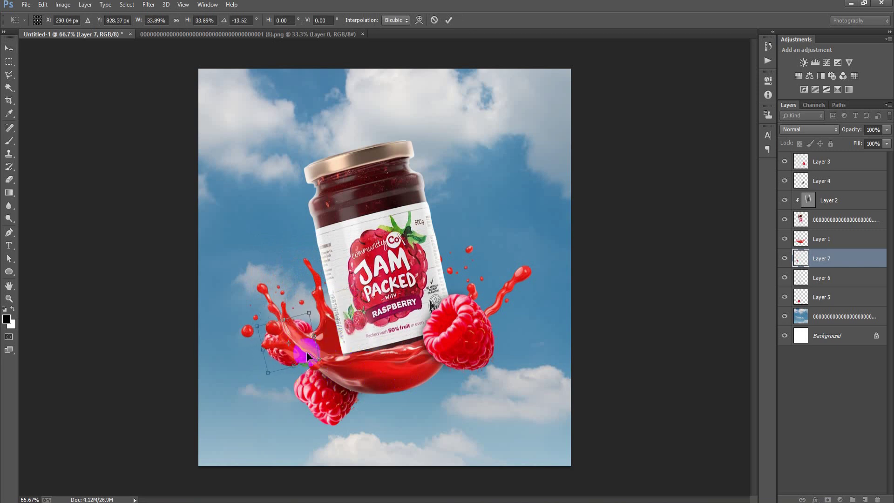
left_click(449, 20)
Step: Add a new shadow layer above the copied raspberry
left_click(865, 499)
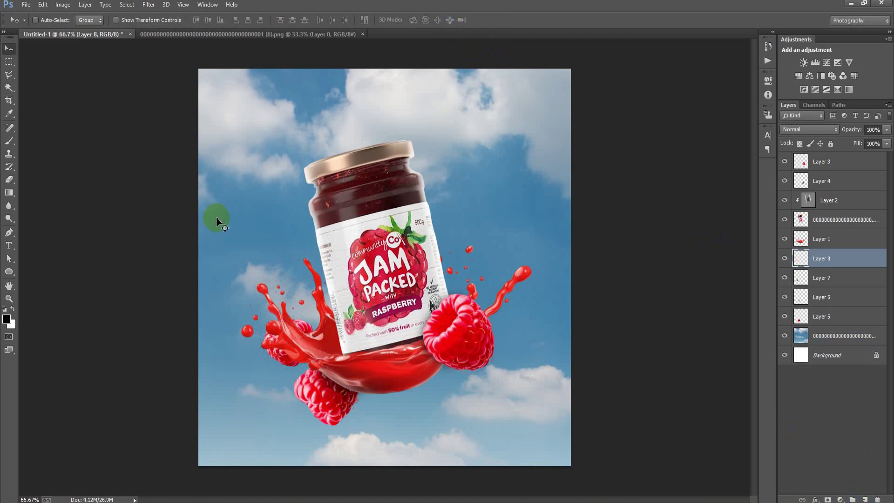
left_click(8, 142)
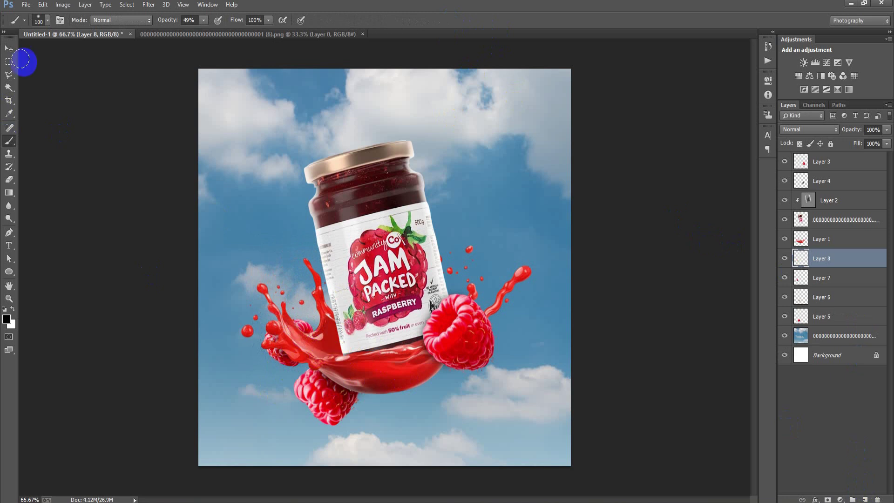
left_click(9, 49)
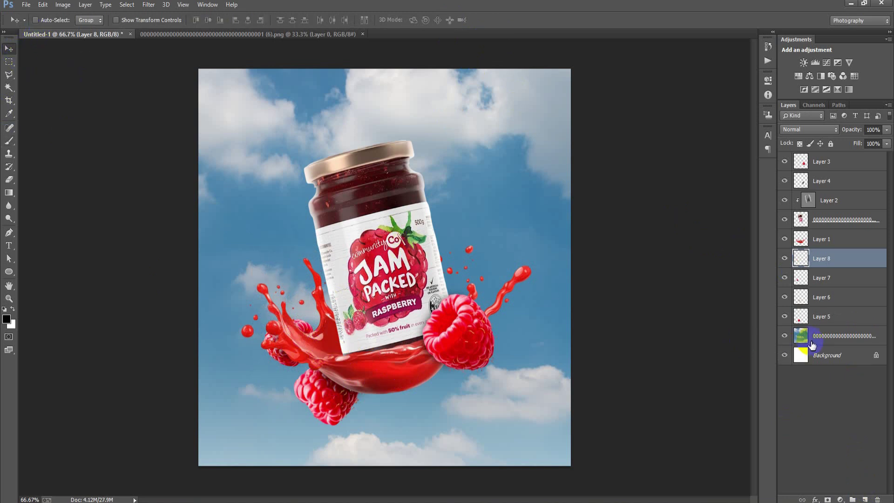
left_click(821, 337)
Step: Place the raspberries-with-leaves image linked, scaled to about 5% and rotated about -44° behind the jar
left_click(26, 5)
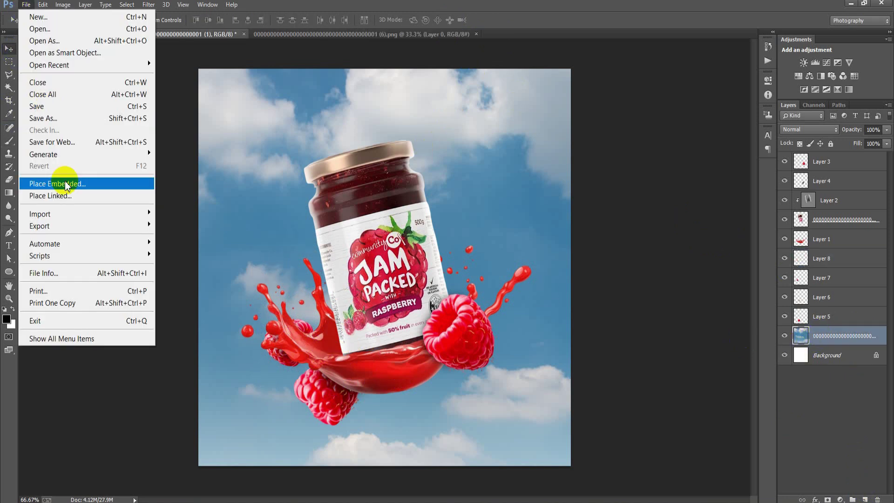
left_click(61, 196)
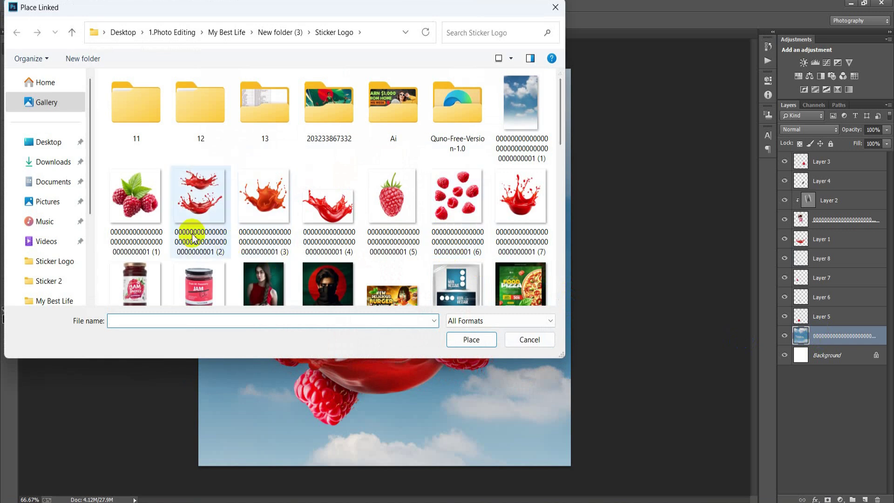
double_click(134, 192)
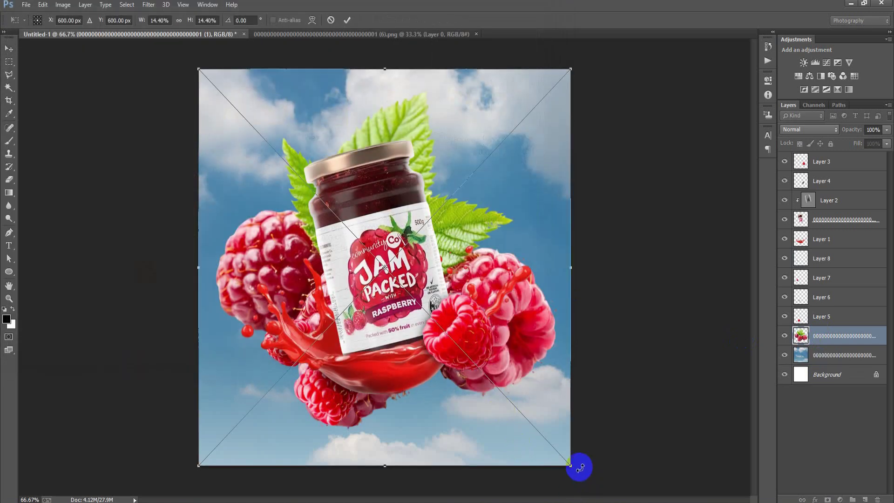
left_click_drag(571, 465, 435, 321)
left_click_drag(428, 352, 453, 333)
mouse_move(388, 313)
left_mouse_down()
mouse_move(315, 257)
mouse_move(393, 235)
left_mouse_up()
mouse_move(308, 239)
left_mouse_down()
mouse_move(290, 294)
mouse_move(401, 315)
mouse_move(359, 248)
left_mouse_up()
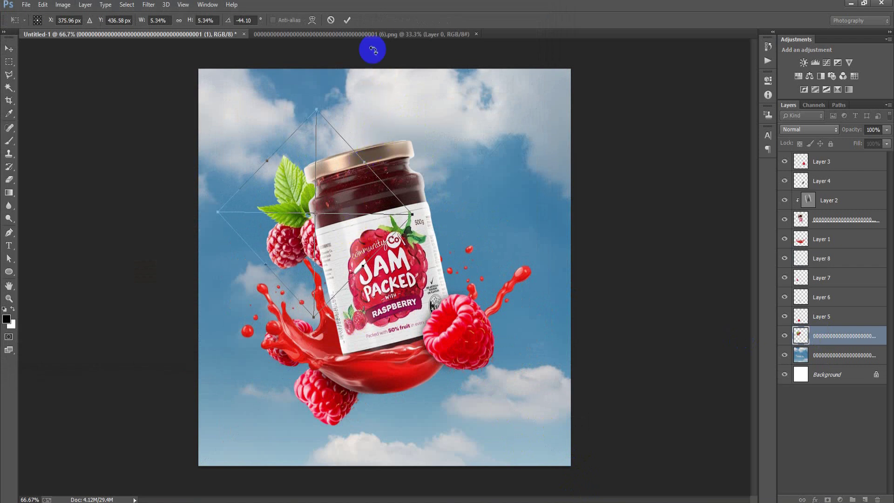
left_click(347, 20)
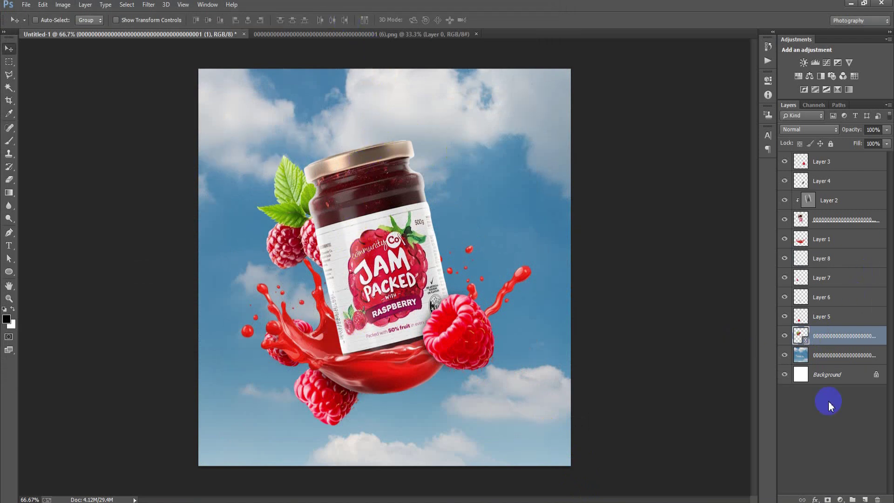
Step: Rasterize the placed cluster layer and add a new layer above it for painting
right_click(837, 344)
left_click(614, 220)
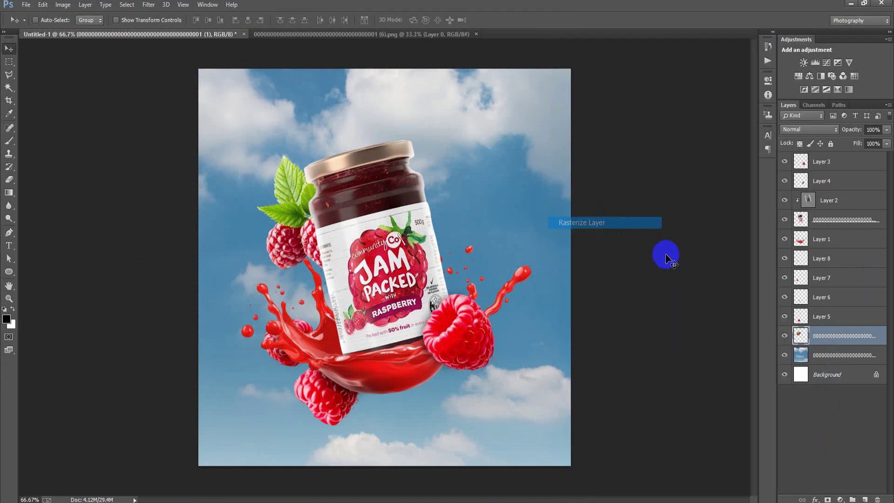
left_click(865, 500)
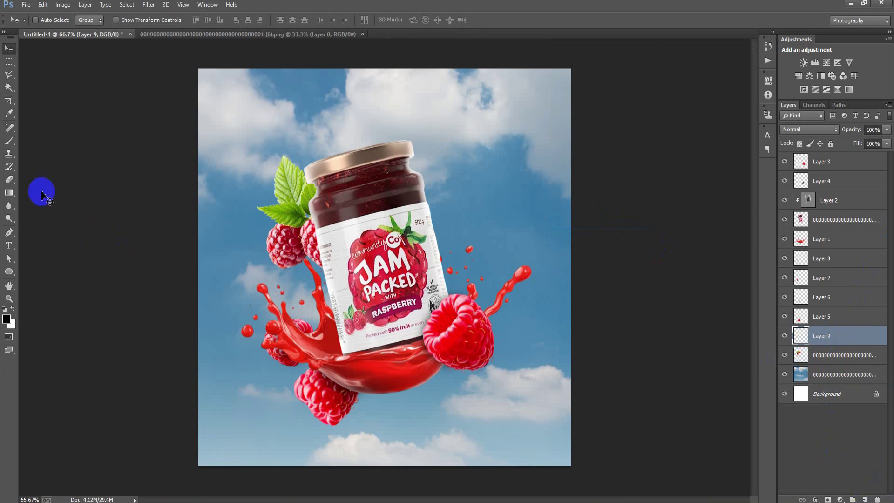
left_click(9, 140)
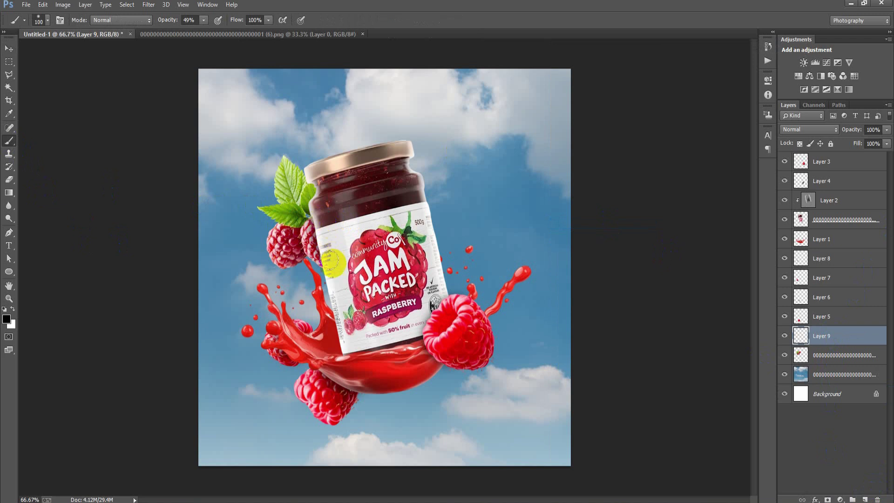
left_click(13, 50)
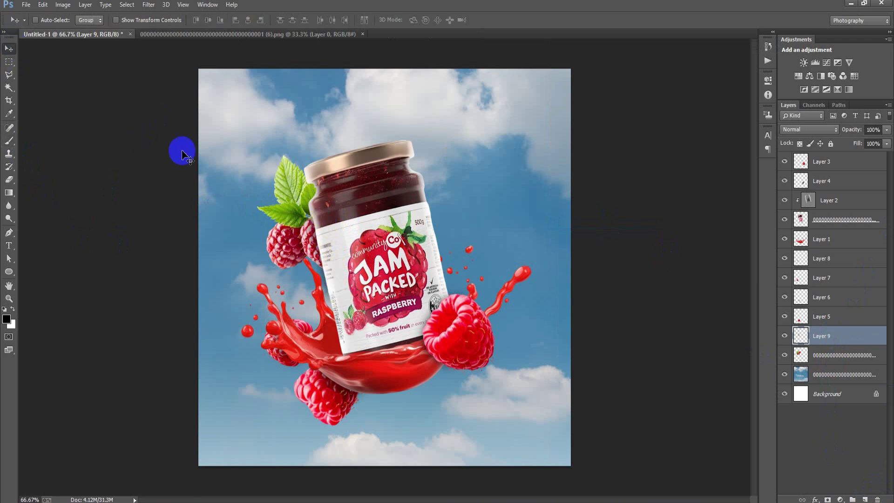
Step: Clear the old selection and start a Polygonal Lasso outline around the centre raspberry
left_click(250, 35)
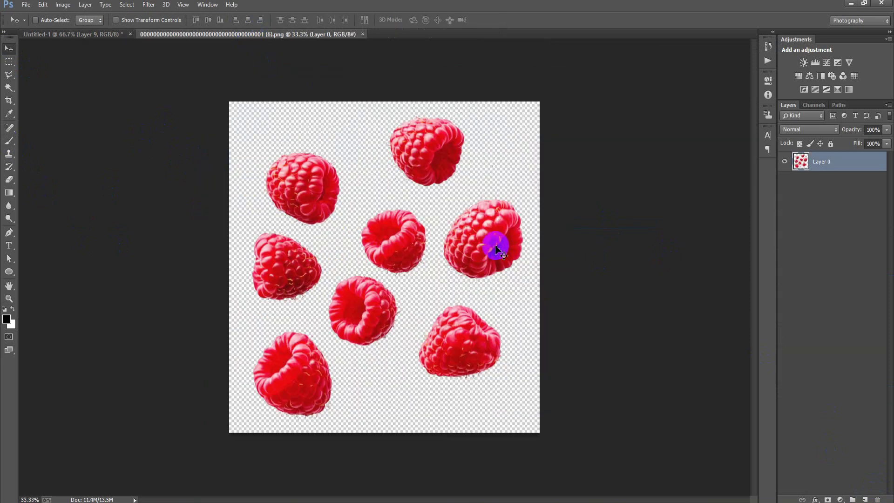
key("ctrl+d")
left_click(9, 75)
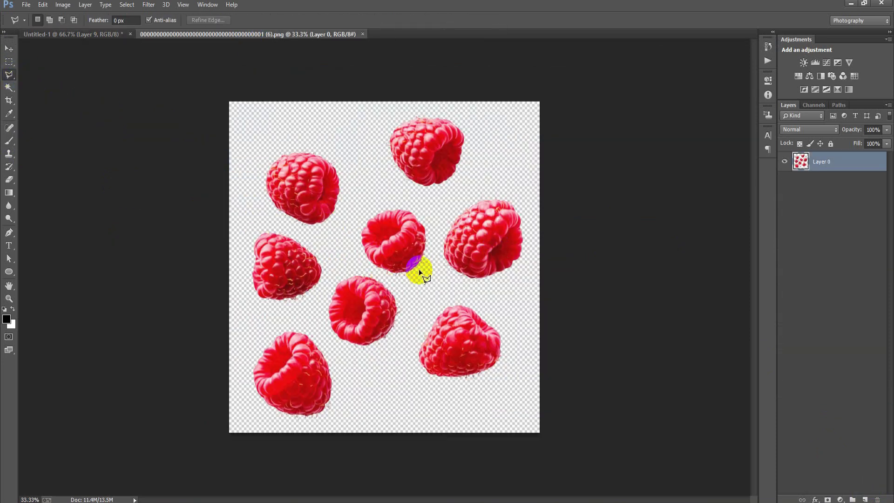
left_click(363, 265)
left_click(417, 285)
left_click(433, 207)
left_click(405, 196)
left_click(373, 197)
left_click(352, 206)
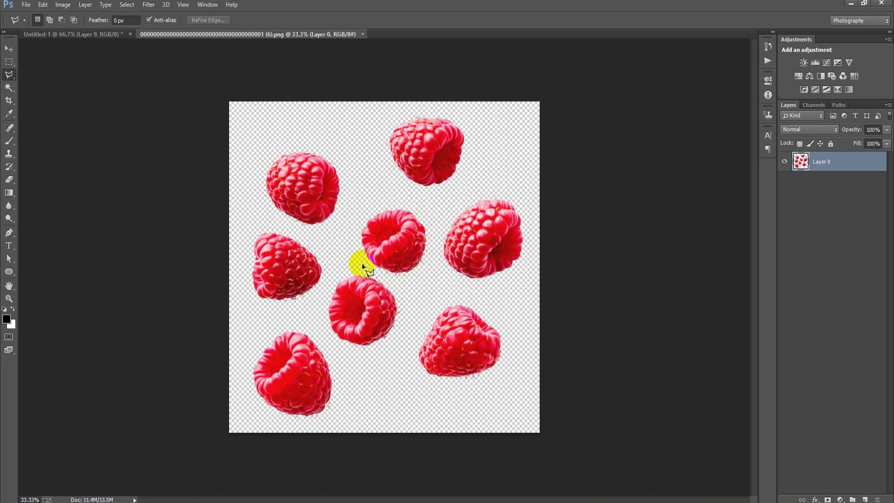
Step: Redraw the centre raspberry outline and drag the selection into the jar ad
left_click(356, 266)
left_click(408, 289)
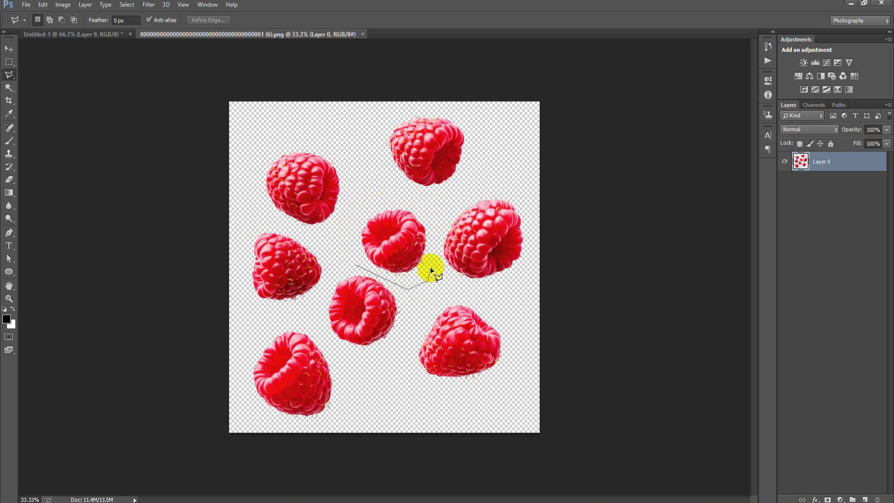
left_click(434, 224)
left_click(422, 204)
left_click(381, 189)
left_click(347, 204)
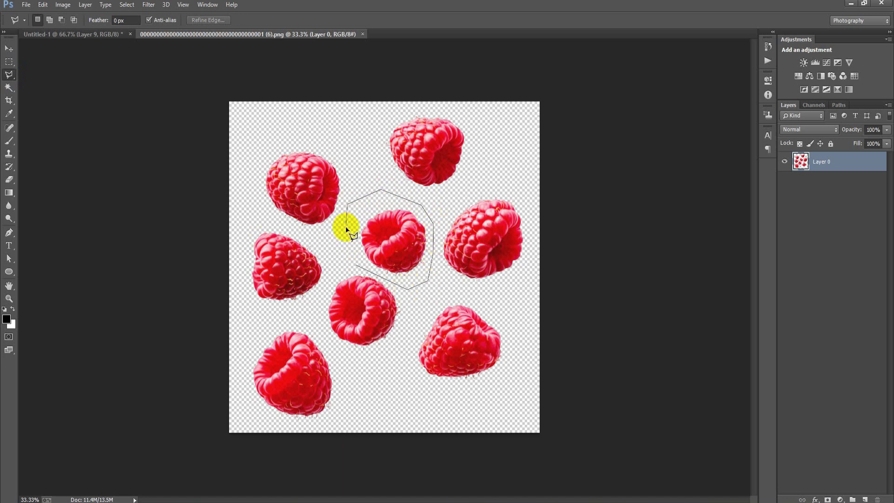
left_click(355, 264)
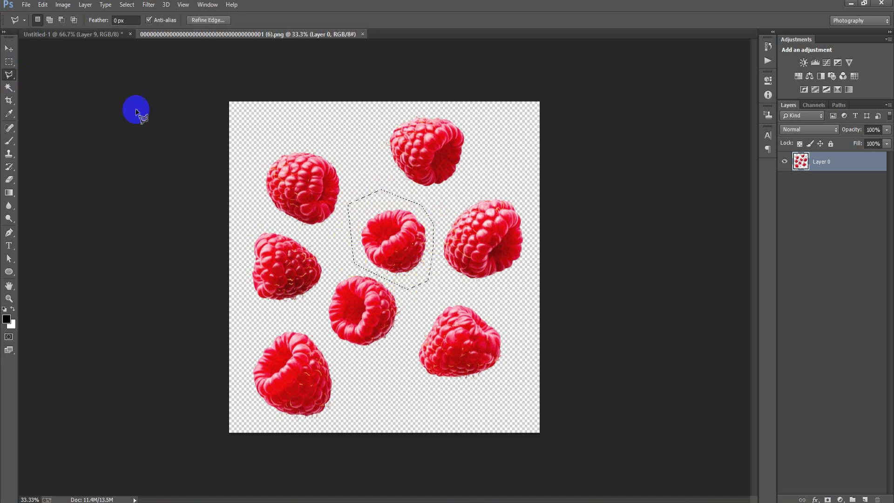
left_click(9, 49)
left_click_drag(371, 231, 446, 272)
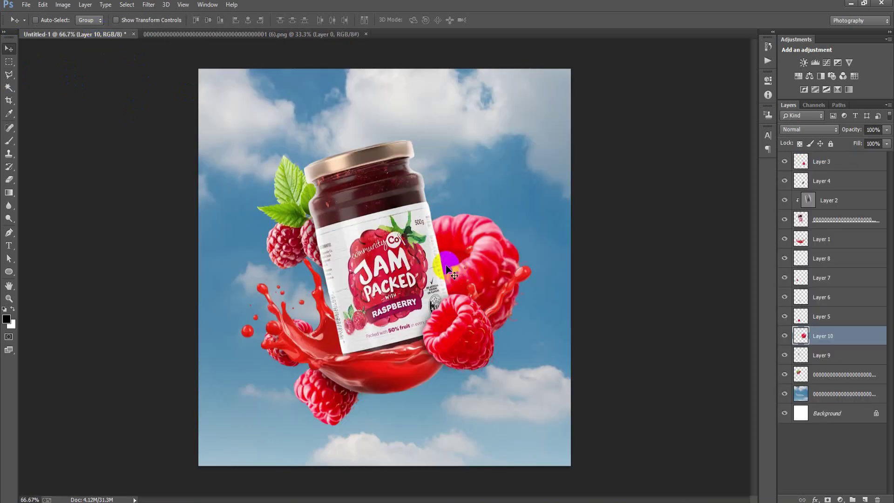
Step: Shrink and tilt the fifth raspberry onto the jar's right edge and add a shadow layer
key("ctrl+t")
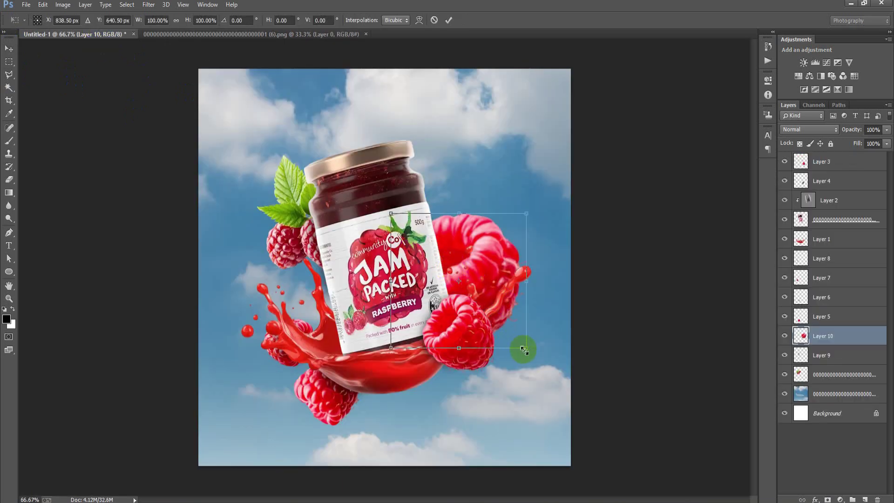
left_click_drag(523, 350, 501, 301)
left_click_drag(496, 291, 514, 373)
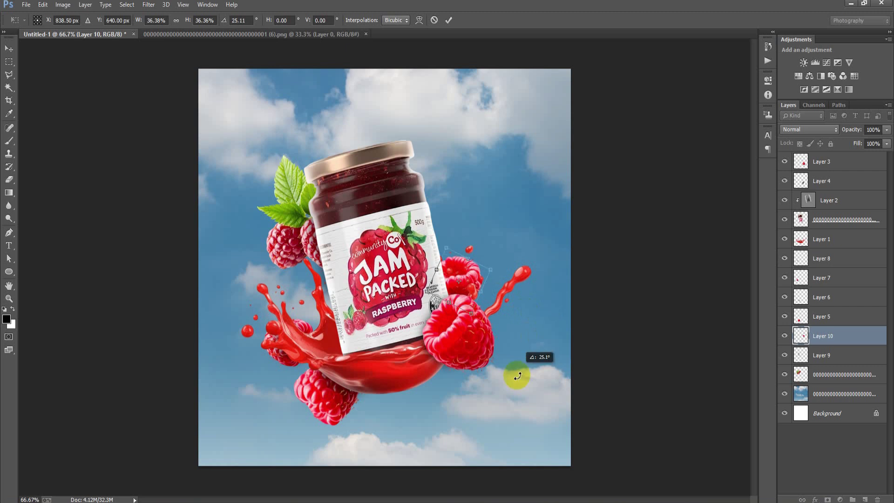
mouse_move(475, 285)
left_mouse_down()
mouse_move(461, 227)
mouse_move(499, 272)
left_mouse_up()
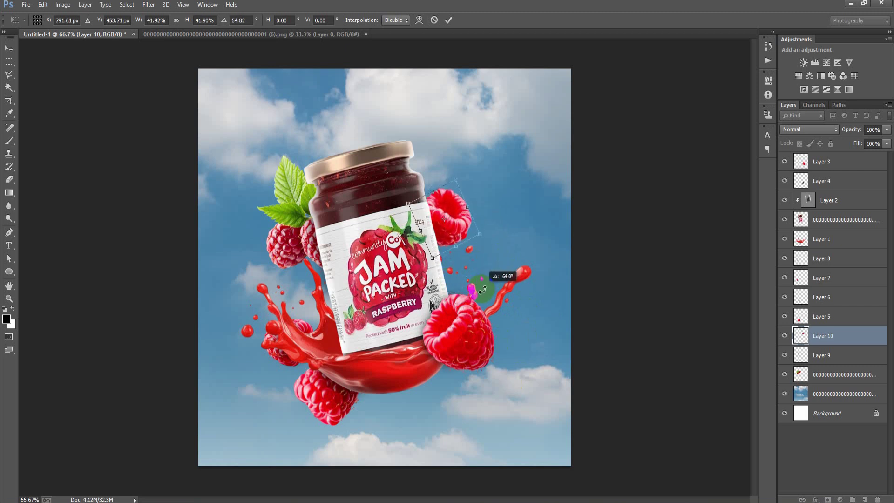
left_click_drag(457, 236, 454, 245)
left_click(449, 20)
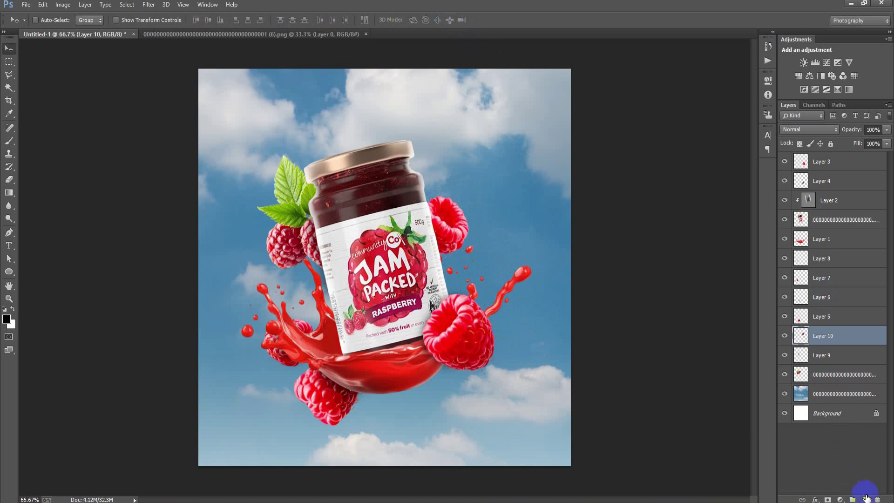
left_click(867, 498)
left_click(9, 146)
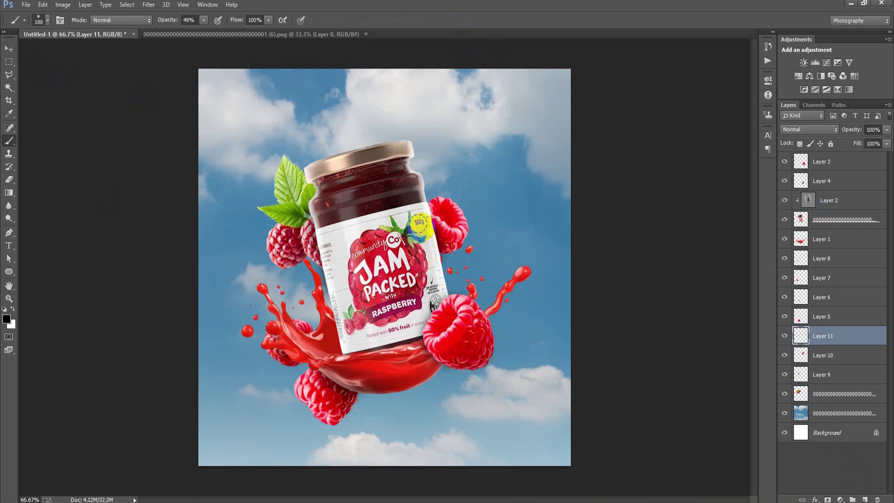
left_click(10, 50)
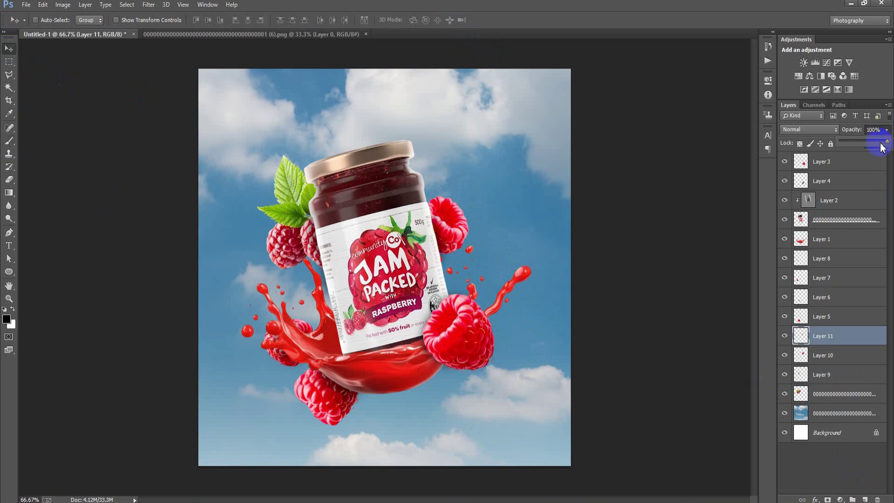
Step: Fade Layer 11 to 69% opacity and move the Layer 10 raspberry to the label's lower left
left_click_drag(875, 144, 871, 144)
left_click_drag(456, 340, 333, 319)
key("ctrl+z")
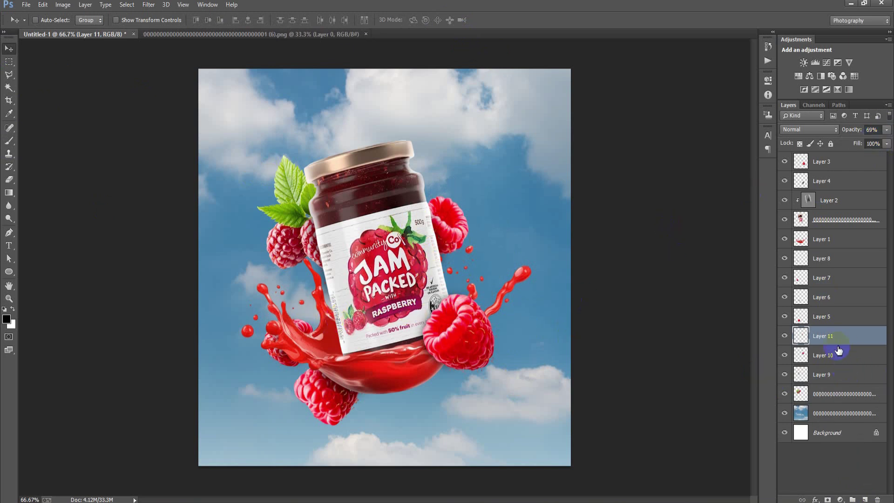
left_click(828, 322)
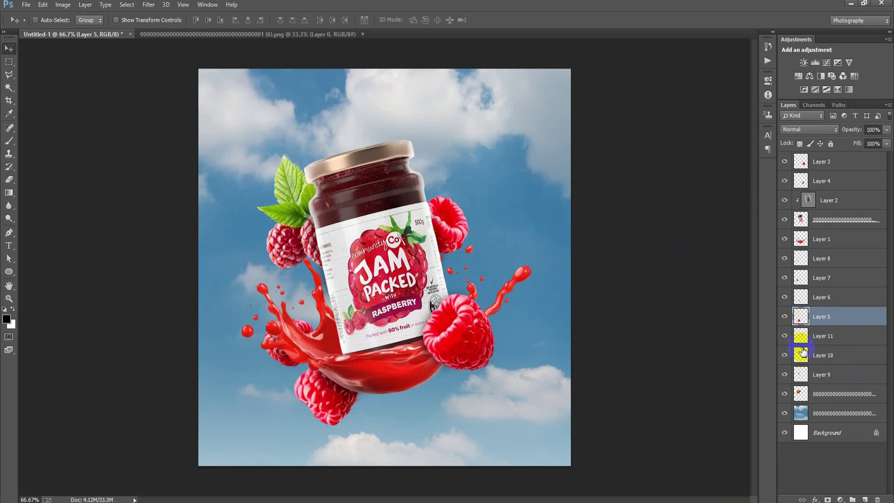
left_click(799, 337)
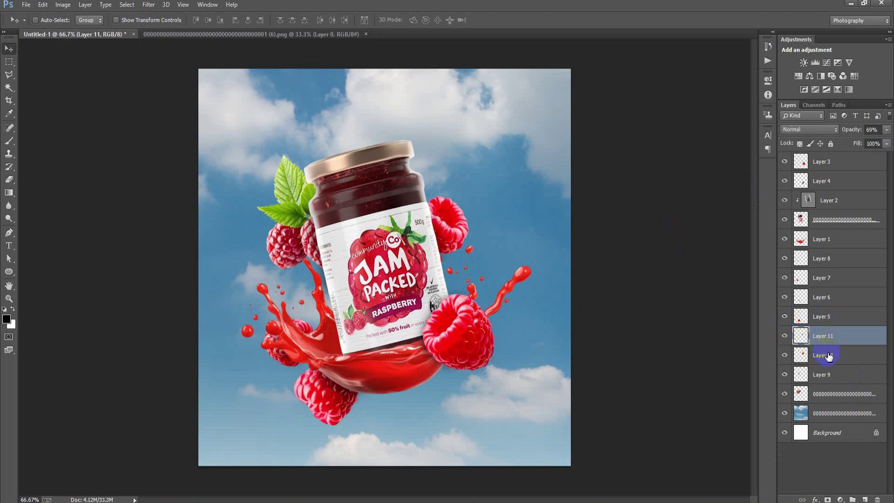
left_click(794, 355)
mouse_move(463, 246)
left_mouse_down()
mouse_move(350, 324)
mouse_move(346, 343)
left_mouse_up()
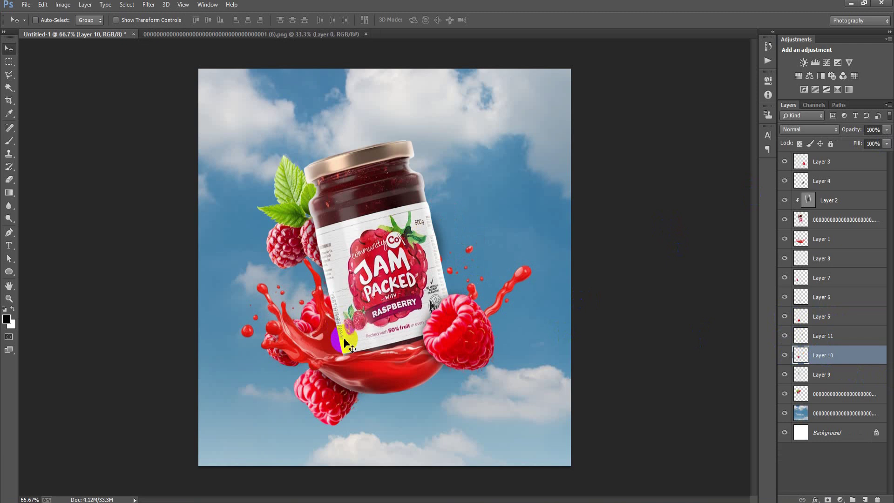
Step: Try shrinking and rotating the Layer 10 raspberry, then undo the change
key("ctrl+t")
mouse_move(354, 367)
left_mouse_down()
mouse_move(392, 339)
mouse_move(372, 276)
left_mouse_up()
left_click_drag(323, 337, 315, 322)
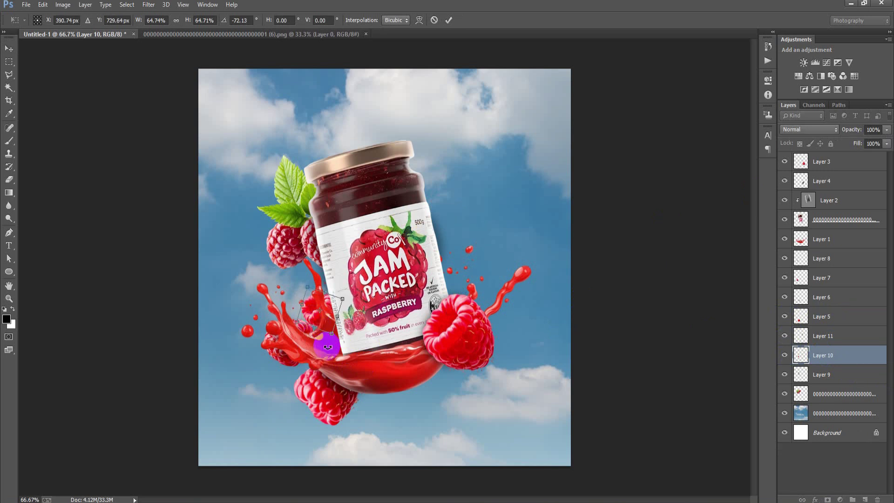
left_click(449, 22)
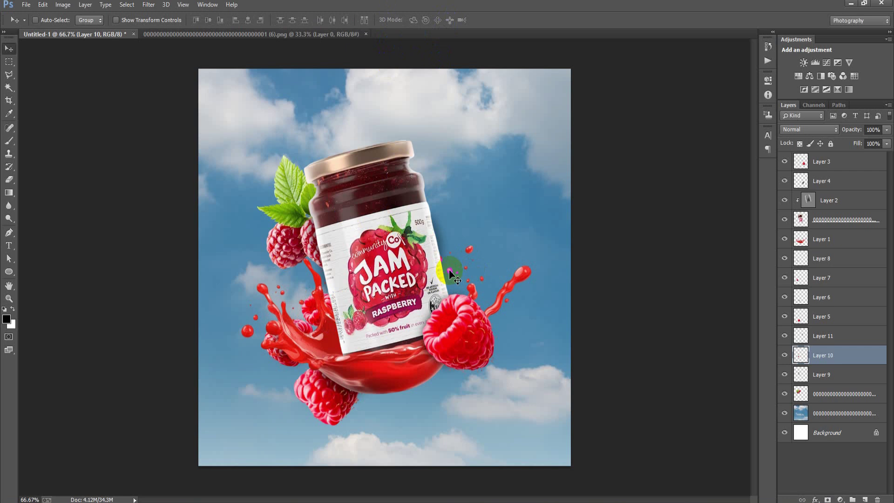
key("ctrl+z")
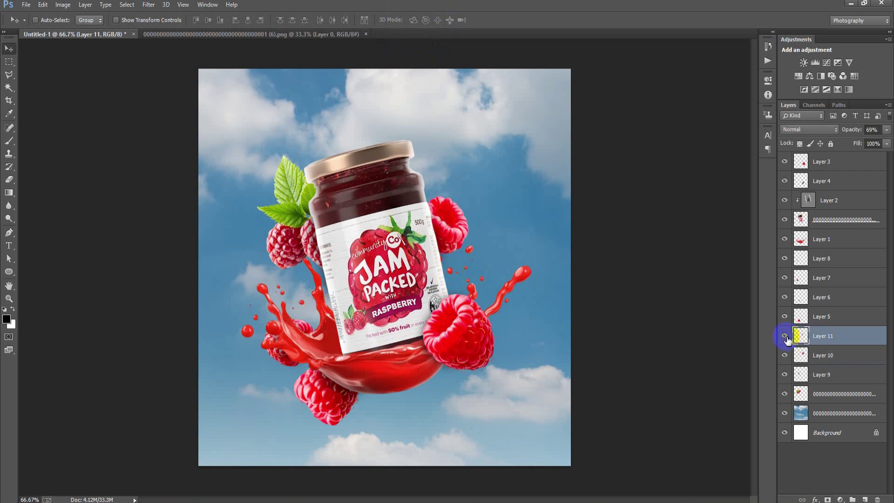
Step: Re-show Layer 10 and Alt-drag a copy of it to the jar's lower left
left_click(785, 356)
left_click(817, 356)
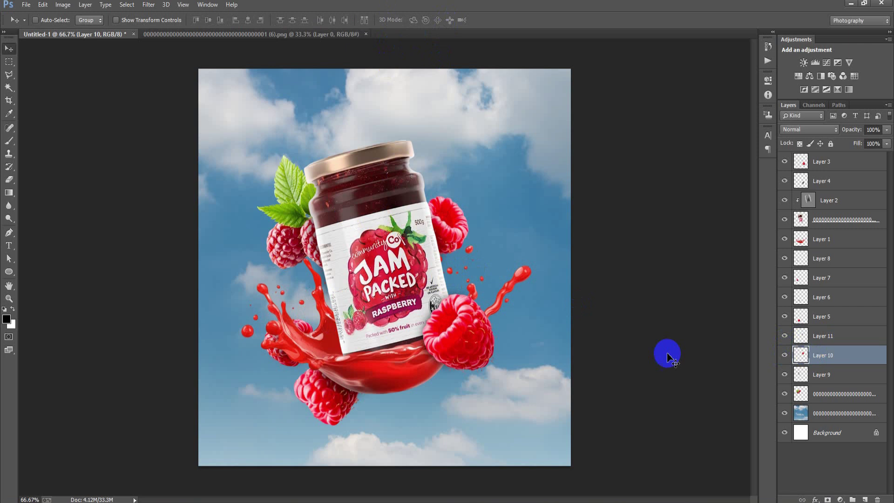
mouse_move(454, 241)
left_mouse_down()
mouse_move(332, 328)
mouse_move(341, 339)
mouse_move(492, 307)
left_mouse_up()
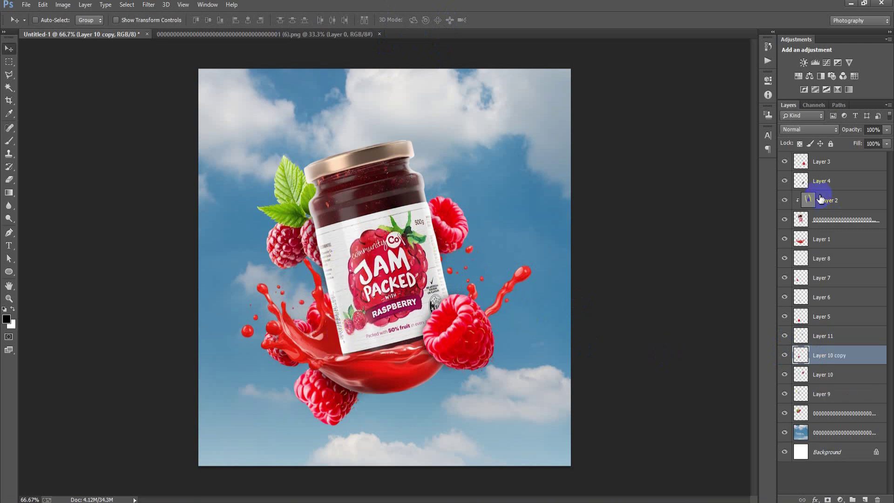
left_click(824, 163)
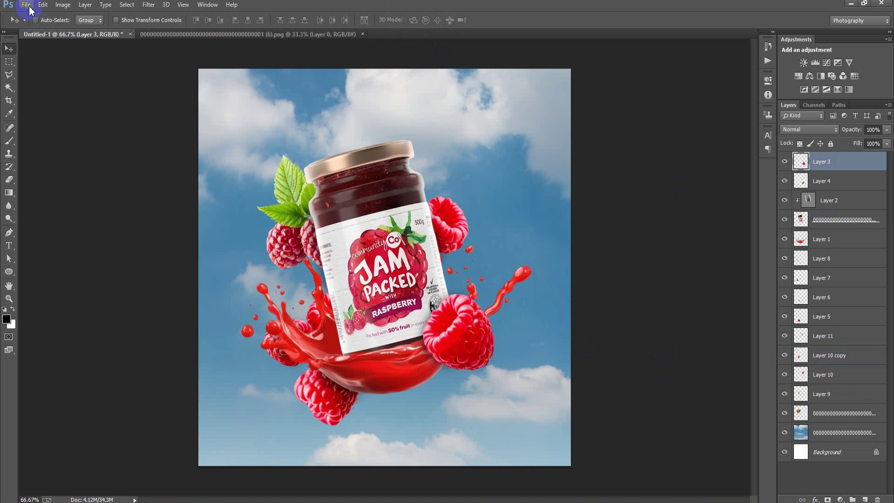
Step: Place the xx leaves image flipped horizontally, shrink it into the top-left corner, and rasterize it
left_click(26, 5)
left_click(90, 195)
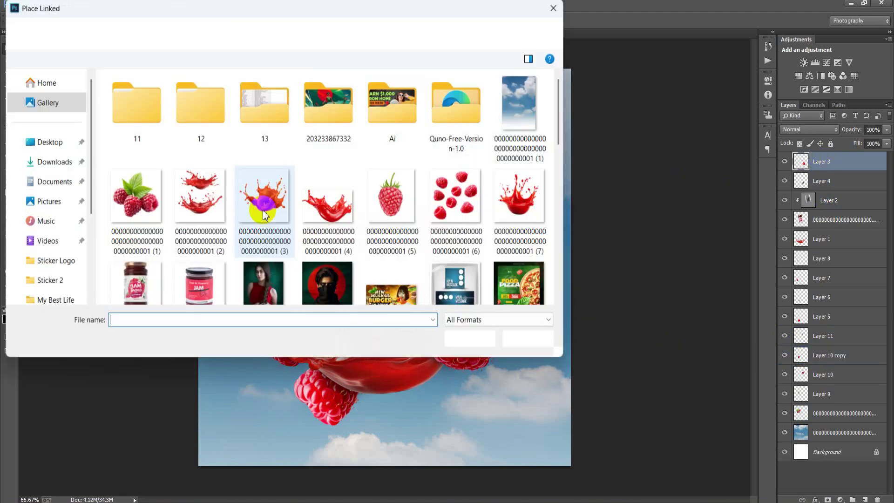
scroll(297, 258, "down", 10)
double_click(135, 242)
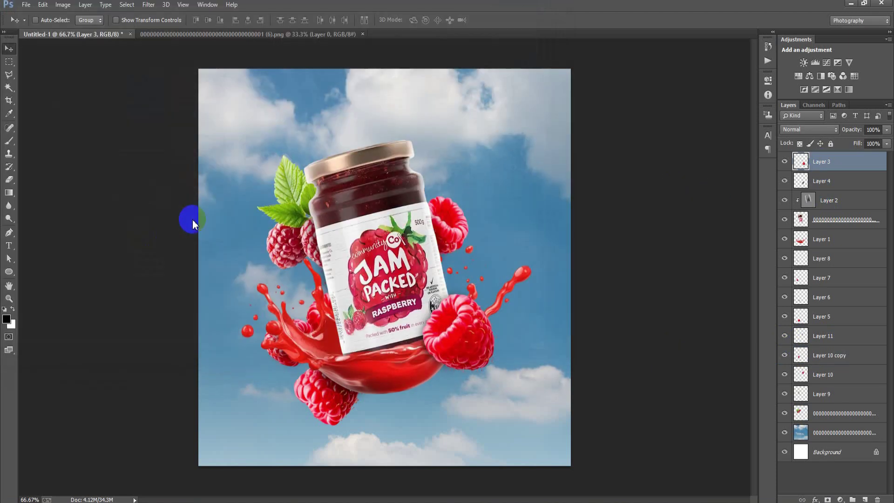
right_click(511, 274)
left_click(555, 440)
mouse_move(571, 465)
left_mouse_down()
mouse_move(424, 277)
mouse_move(285, 138)
left_mouse_up()
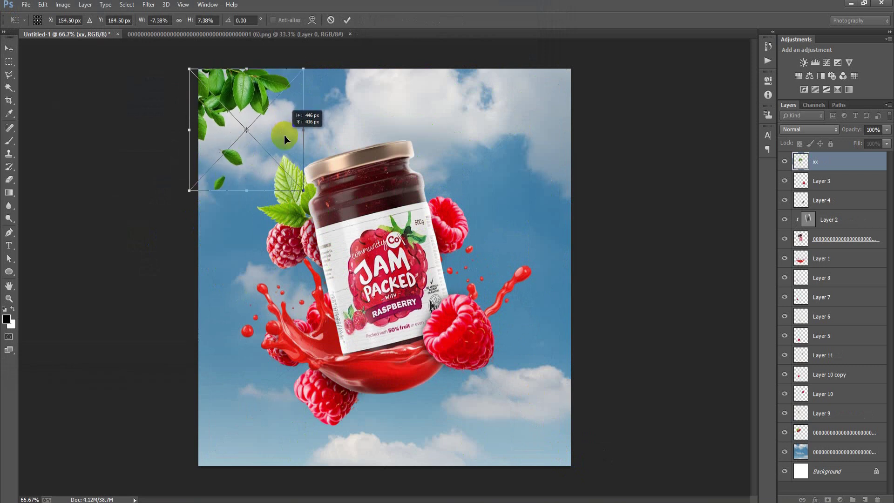
left_click(347, 20)
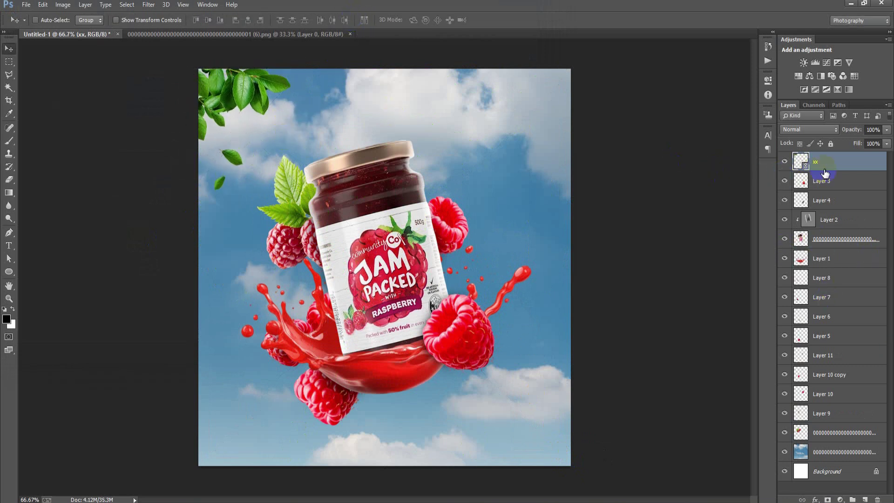
right_click(822, 171)
left_click(623, 223)
Step: Place the xx4 footer text at the bottom and align its horizontal centre with the Background
left_click(23, 10)
left_click(60, 195)
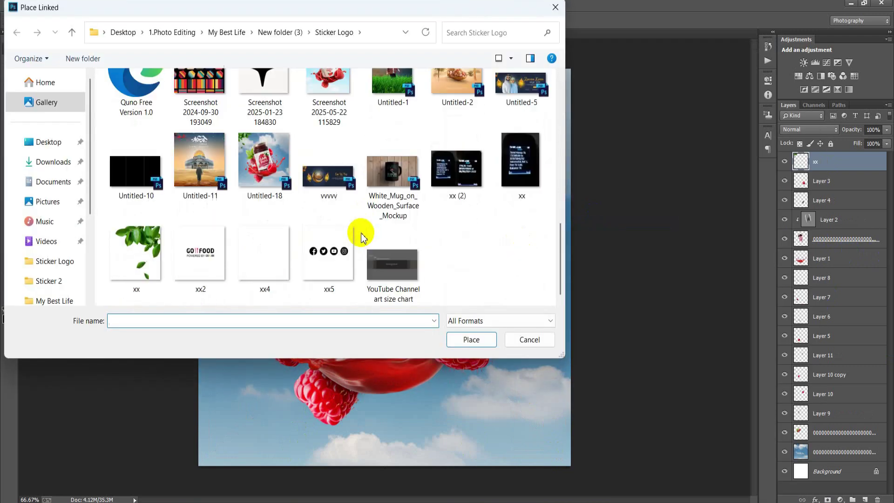
left_click(263, 252)
left_click(471, 340)
left_click_drag(432, 272, 424, 433)
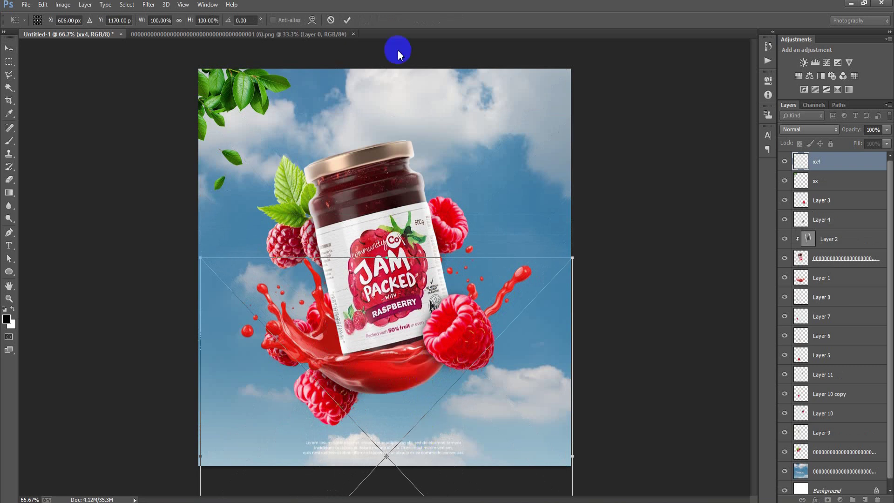
left_click(347, 20)
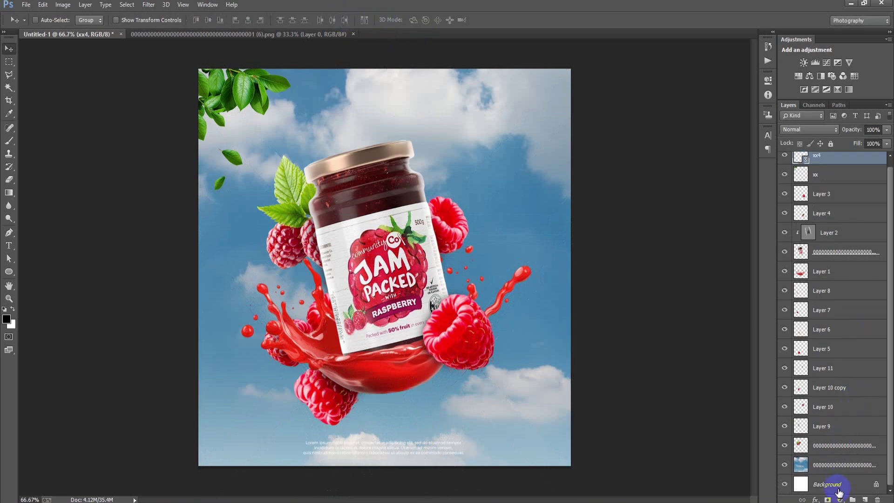
left_click(839, 492, "ctrl")
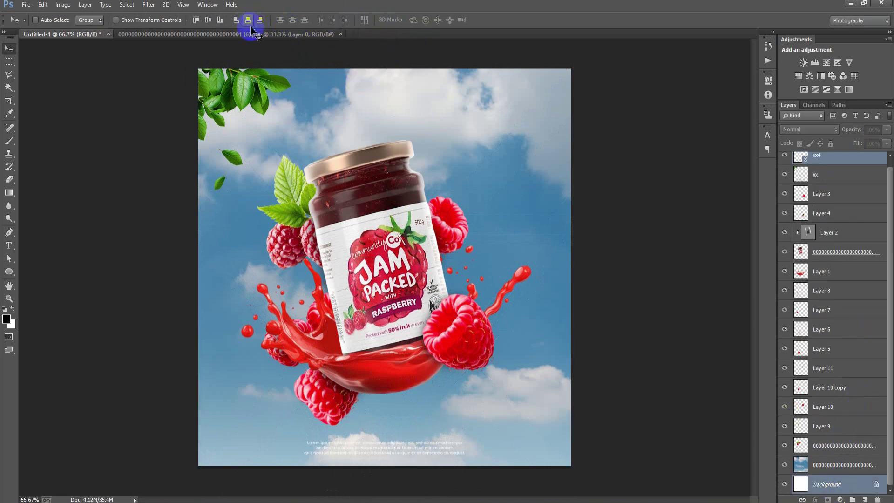
left_click(862, 161)
left_click(844, 474)
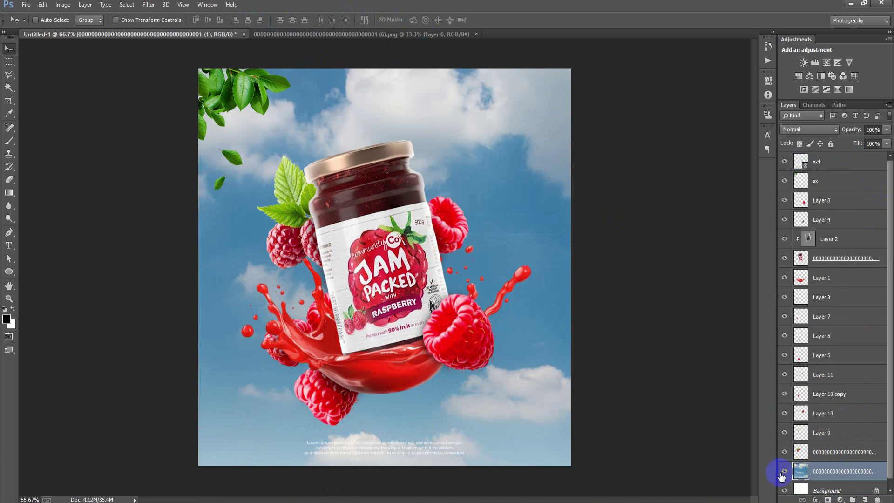
Step: Paint a soft white dot at full brush opacity on a new layer above the sky
left_click(865, 499)
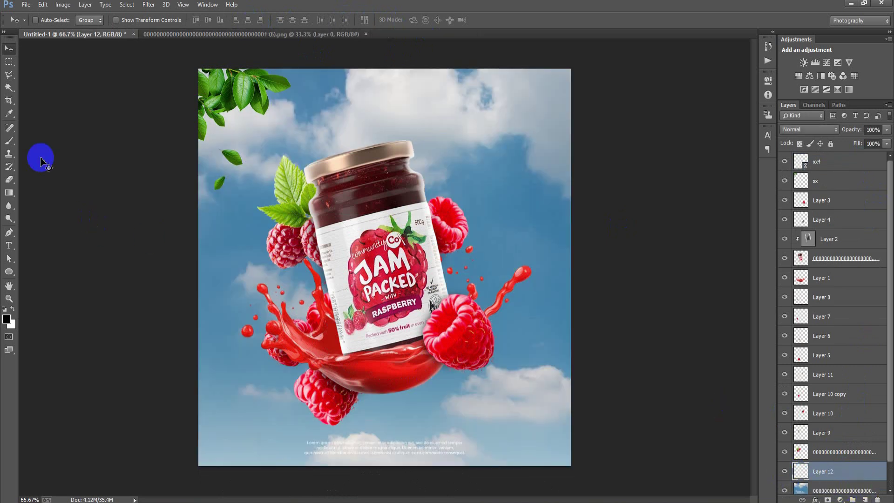
left_click(9, 140)
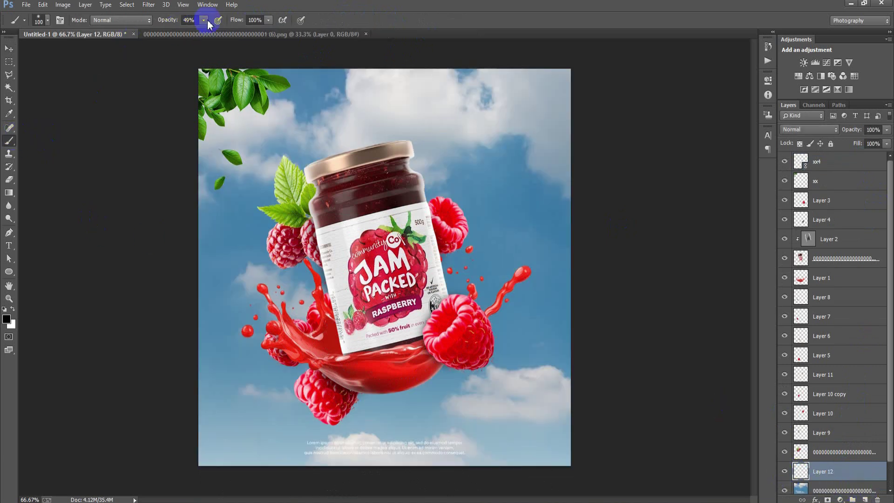
left_click_drag(206, 32, 228, 32)
left_click(10, 318)
left_click(13, 309)
left_click(511, 213)
left_click(9, 48)
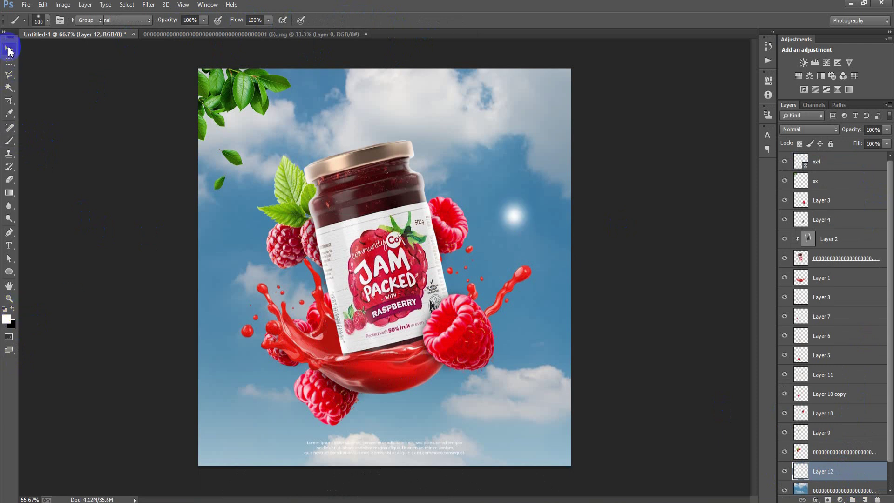
Step: Scale the white dot up across the whole canvas into a large soft glow
key("ctrl+t")
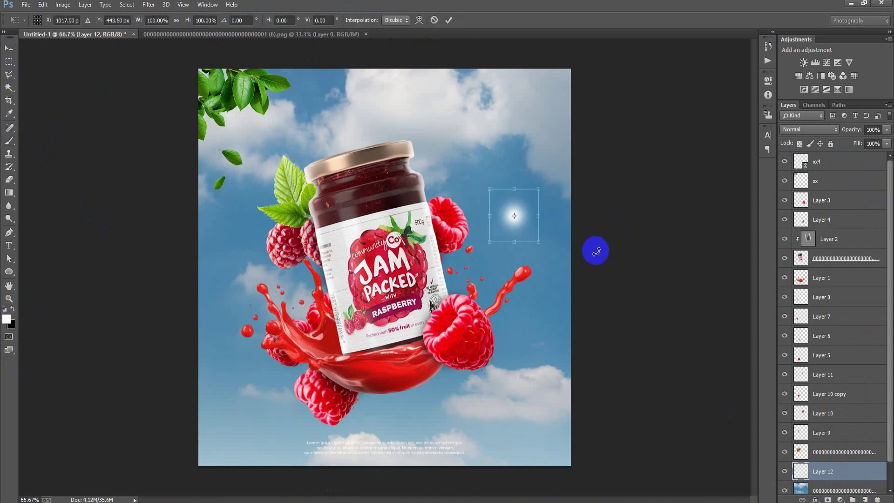
mouse_move(541, 245)
left_mouse_down()
mouse_move(558, 274)
mouse_move(699, 414)
left_mouse_up()
left_click_drag(611, 300, 480, 339)
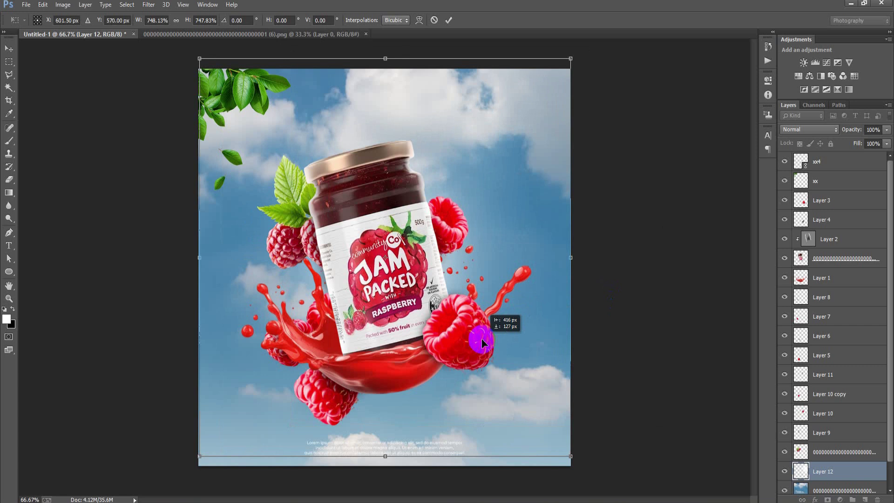
left_click_drag(595, 44, 719, 6)
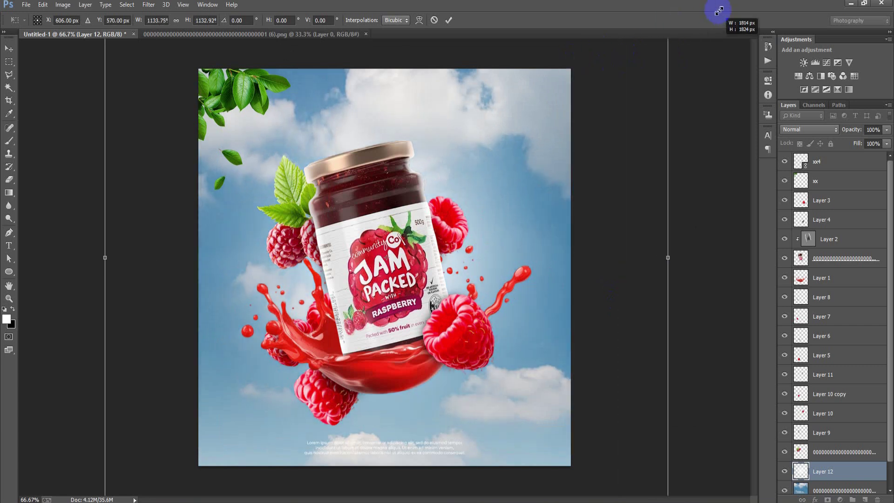
left_click(451, 21)
type("80")
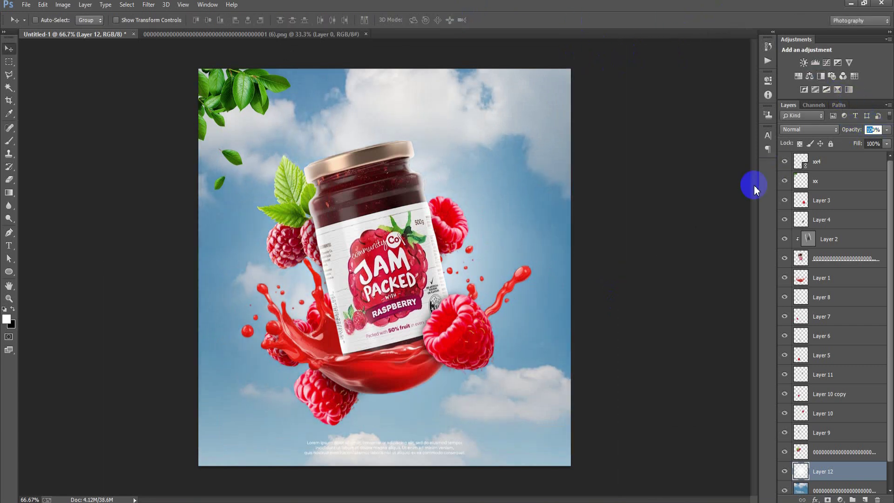
left_click(789, 162)
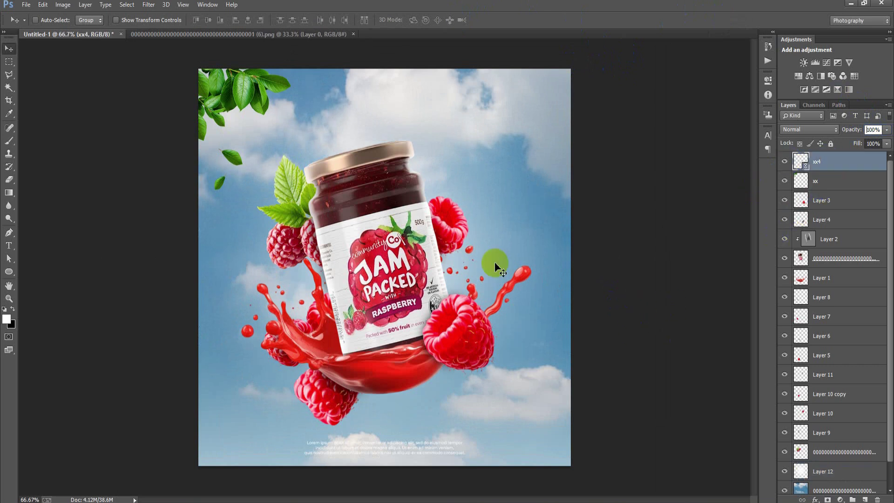